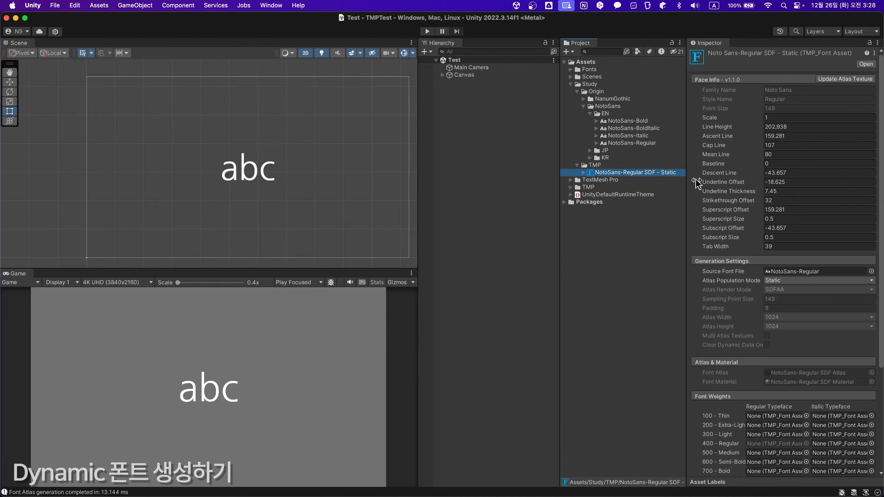
Create a TextMeshPro font asset from the NotoSans-Regular font in the EN folder and select the new asset.
left_click(654, 143)
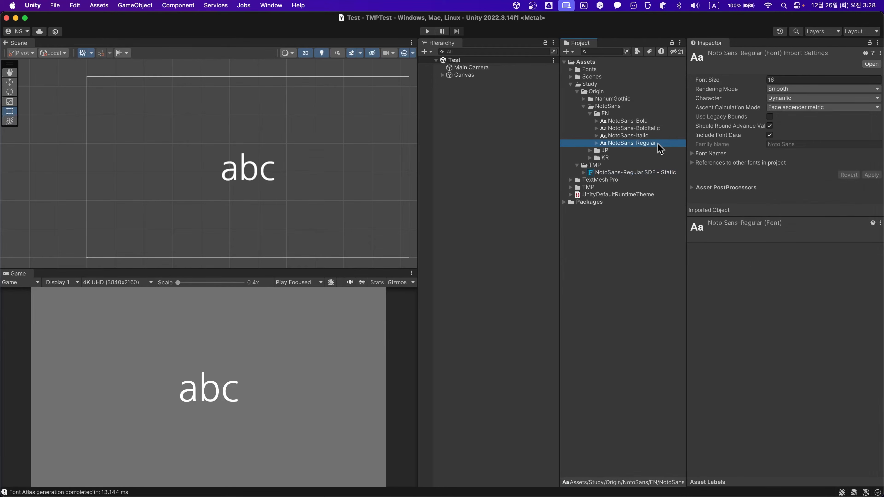
right_click(660, 149)
mouse_move(666, 149)
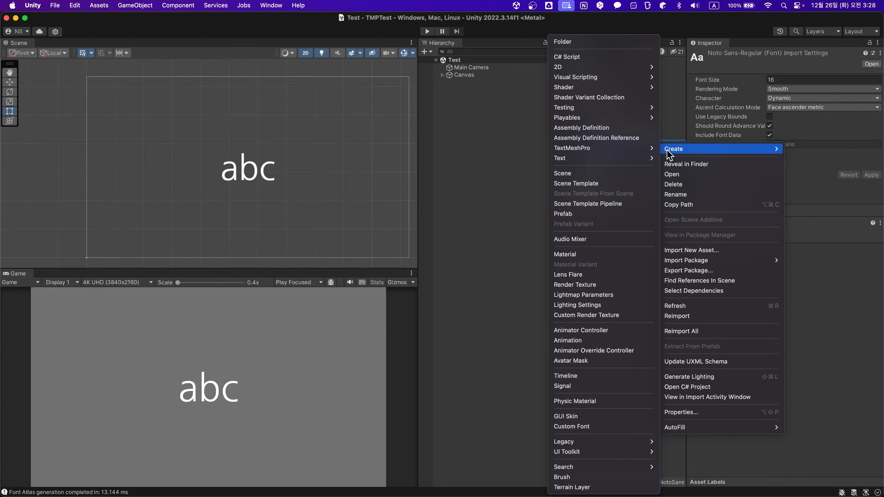
mouse_move(625, 149)
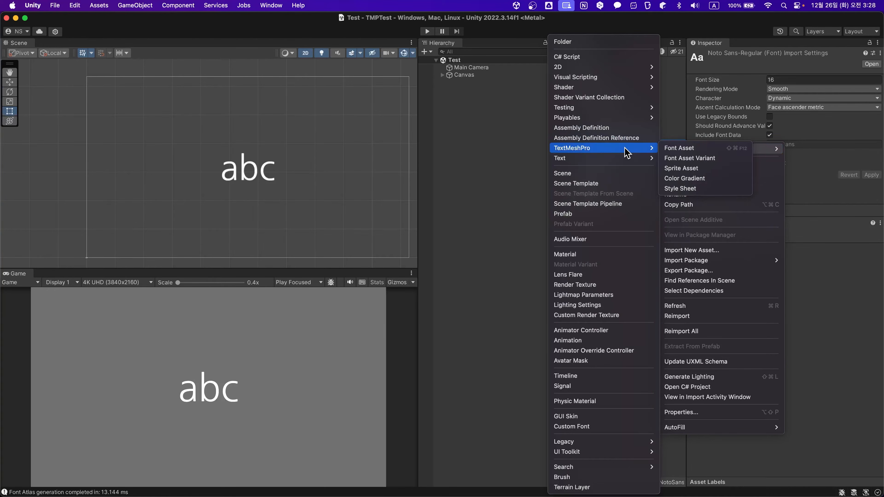
left_click(700, 150)
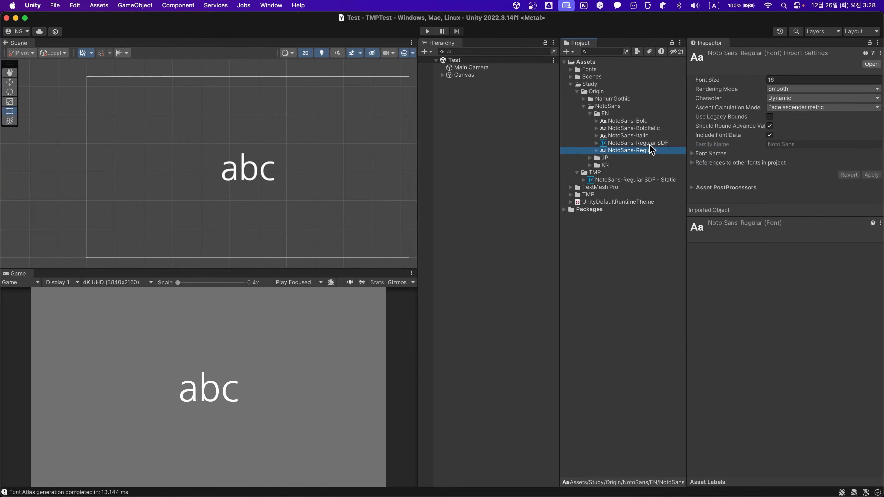
left_click(653, 143)
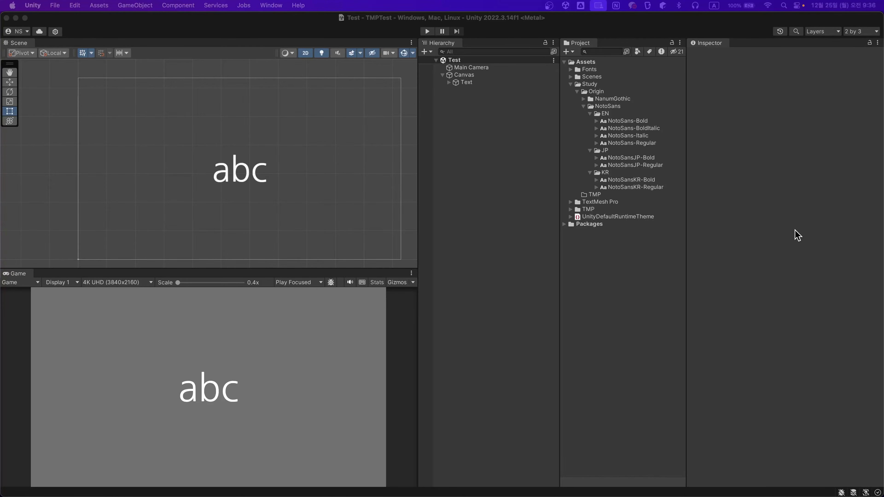
left_click(632, 105)
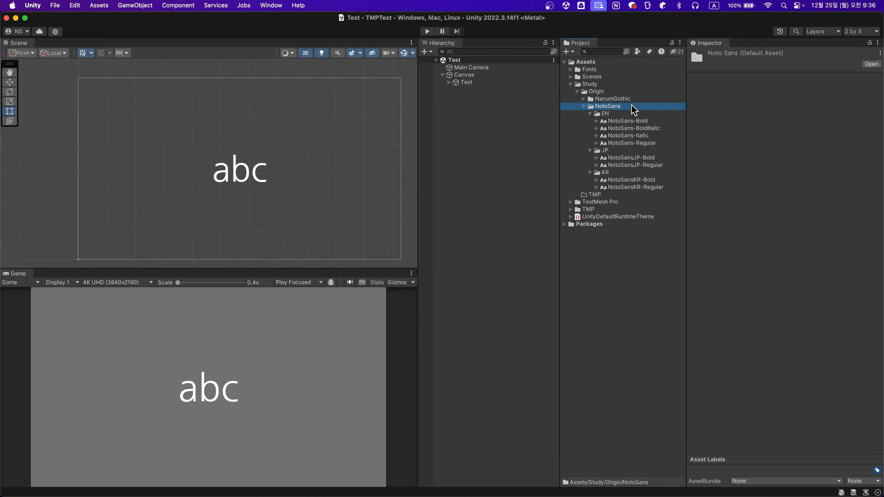
left_click(622, 115)
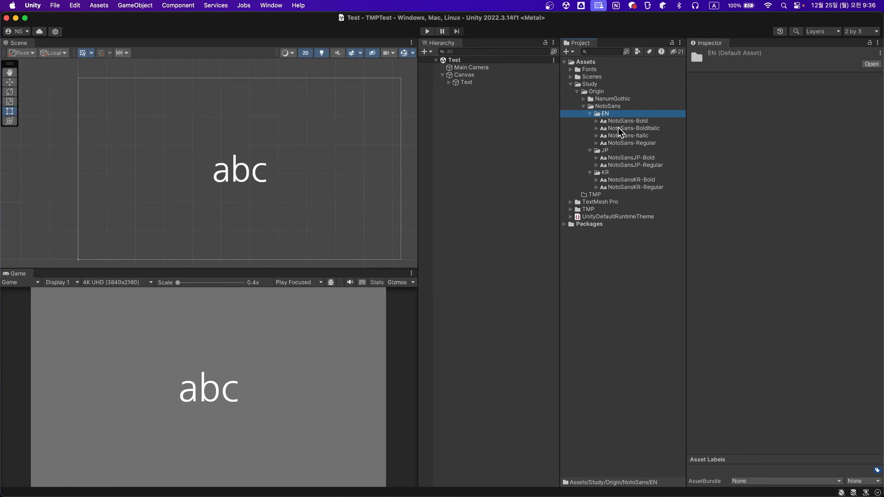
left_click(614, 152)
left_click(613, 175)
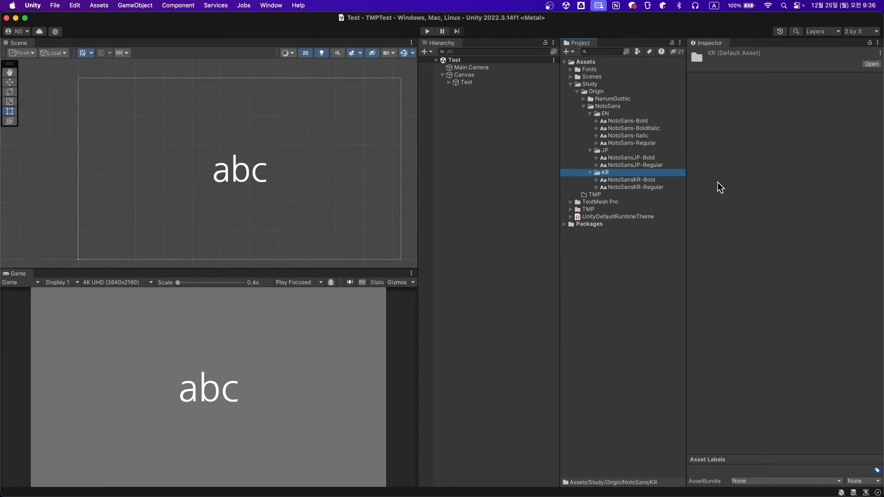
Generate a font atlas from the NotoSans-Regular source font with the Font Asset Creator.
left_click(279, 7)
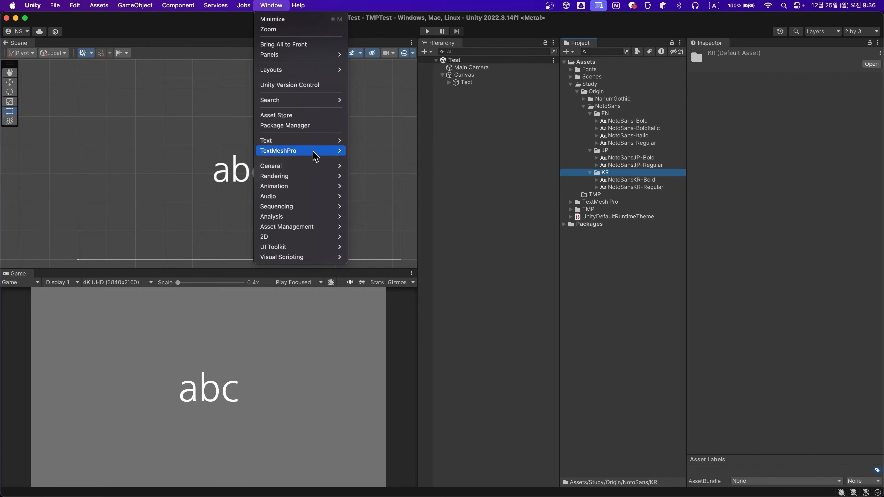
mouse_move(316, 153)
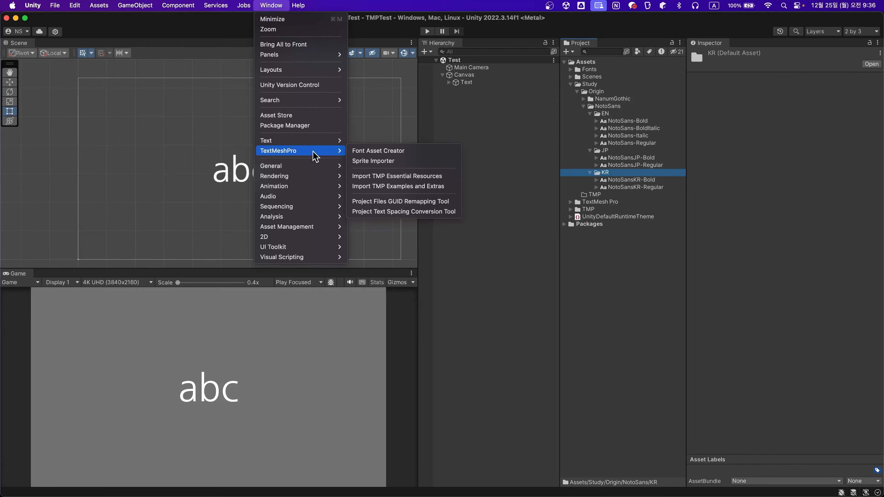
left_click(414, 152)
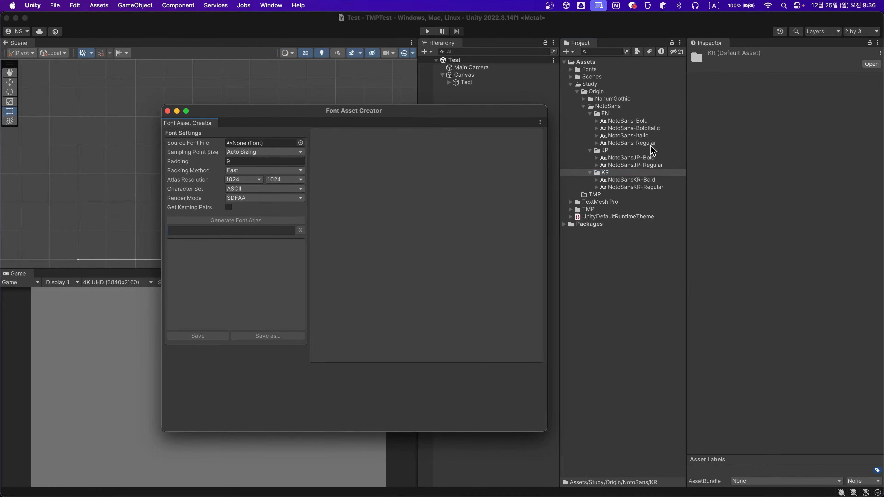
left_click_drag(644, 144, 273, 149)
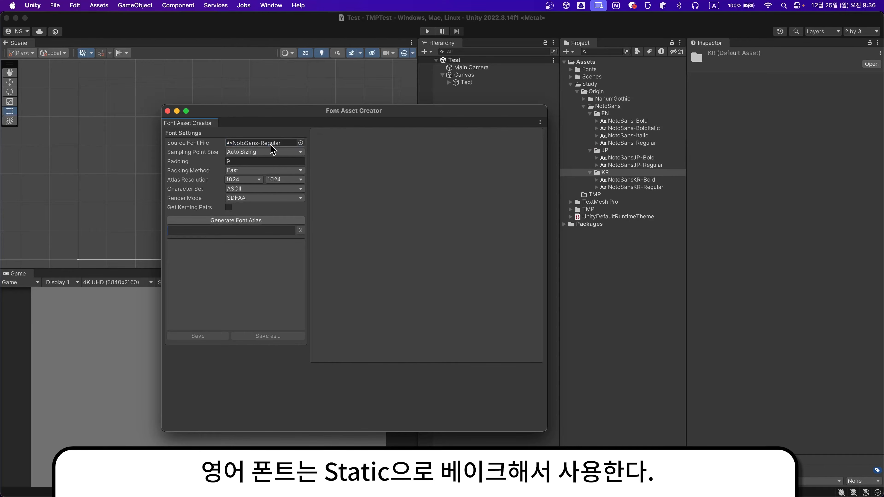
left_click(273, 221)
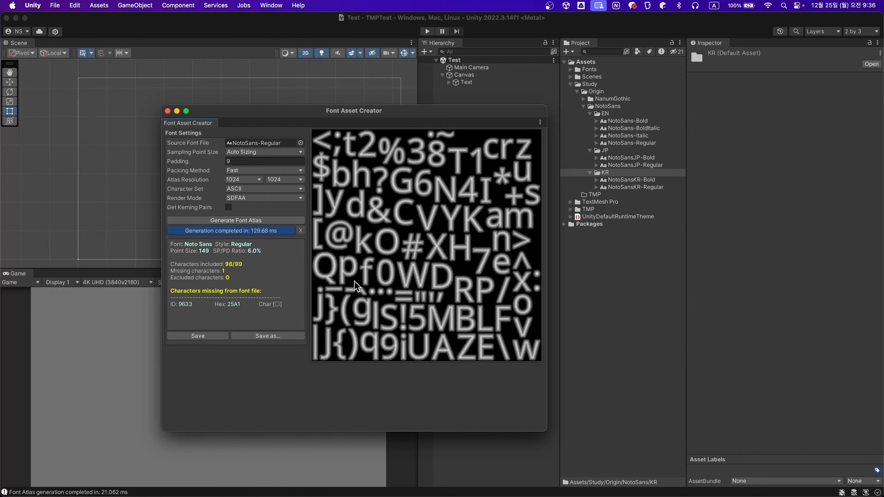
Save the generated atlas as NotoSans-Regular SDF in the Study/TMP folder and select the saved asset.
left_click(197, 336)
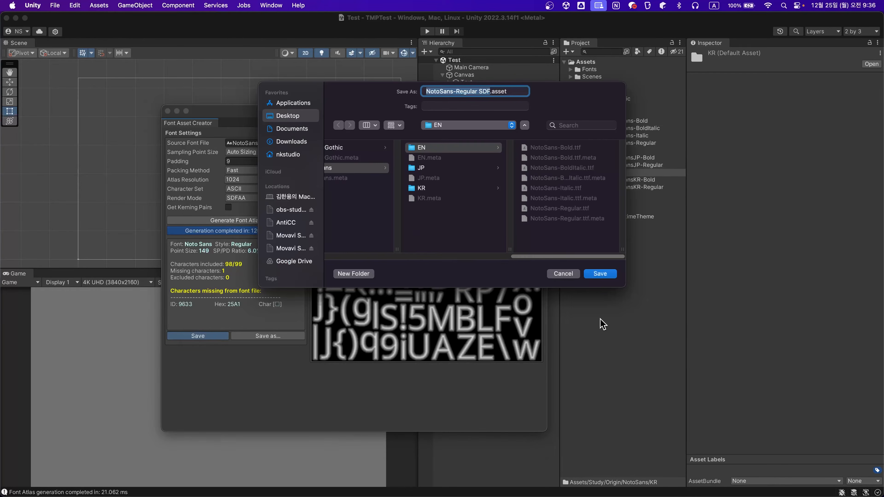
scroll(488, 262, "left", 5)
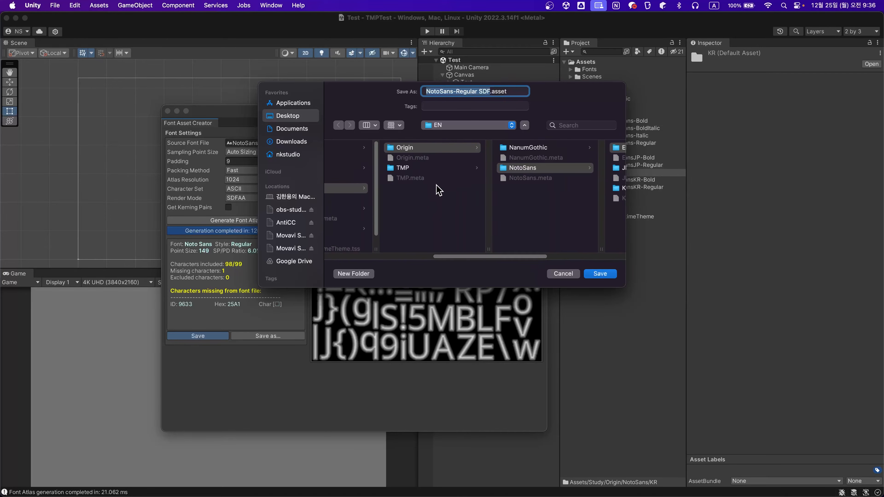
left_click(411, 169)
left_click(604, 275)
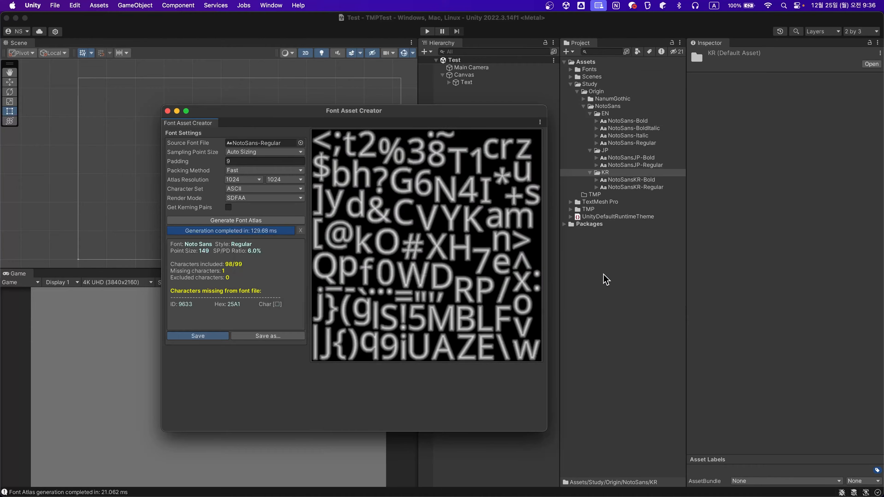
left_click(625, 202)
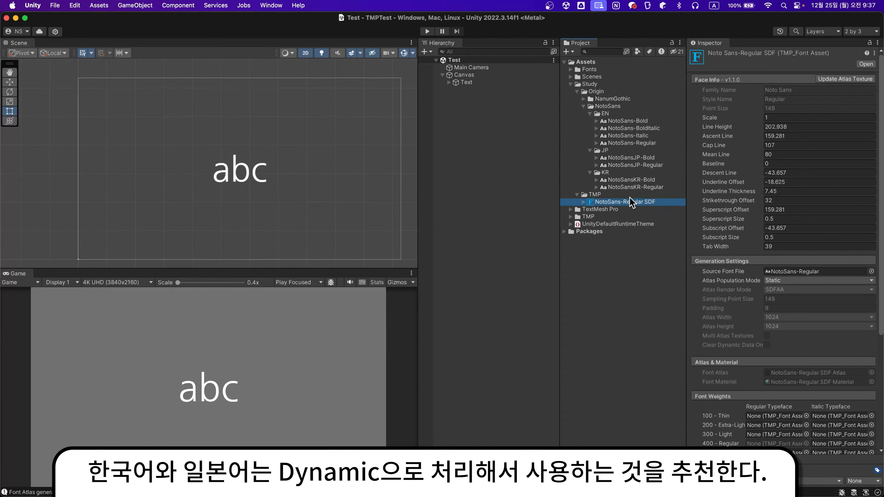
Create a TextMeshPro font asset from the NotoSansJP-Regular font in the JP folder.
left_click(618, 154)
left_click(624, 187)
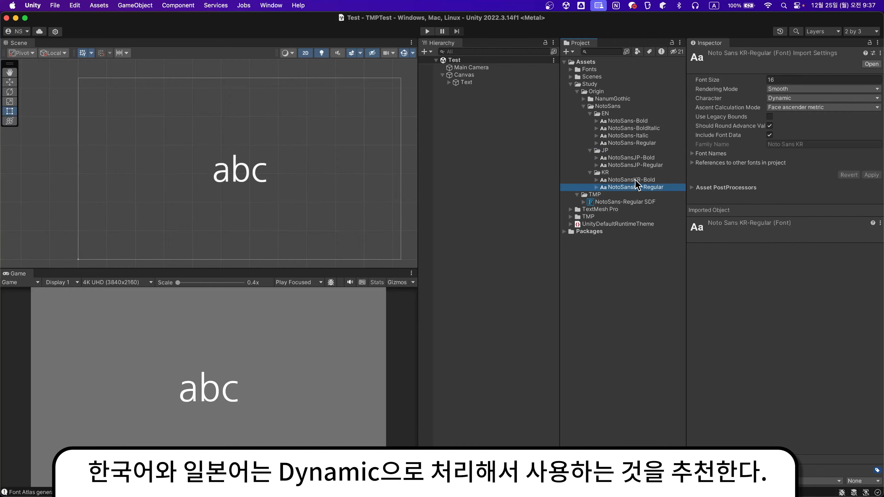
left_click(655, 165)
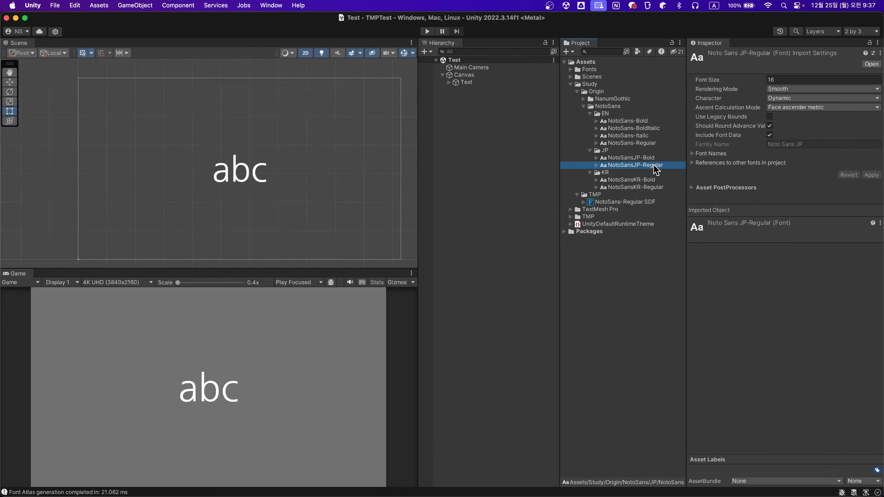
right_click(642, 167)
mouse_move(648, 171)
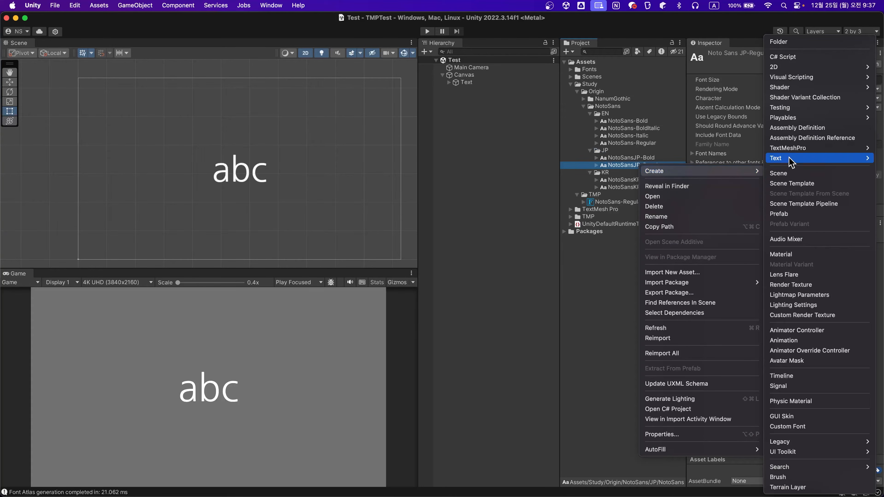
mouse_move(798, 150)
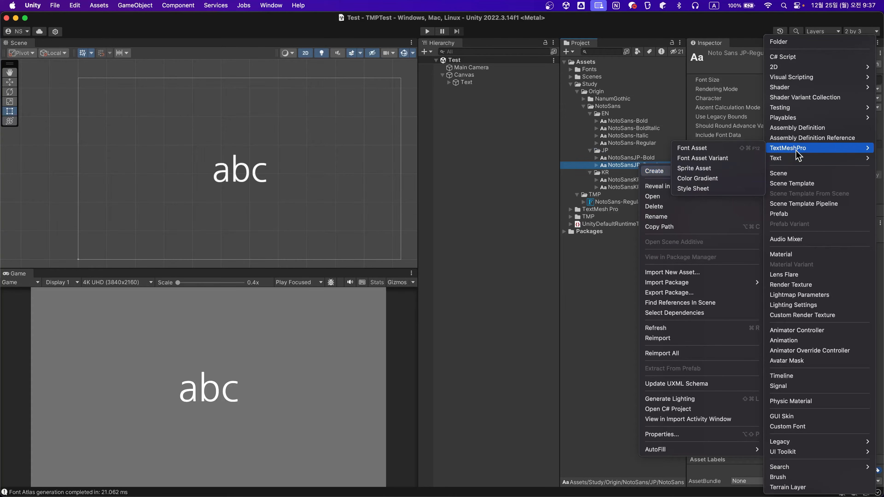
left_click(710, 150)
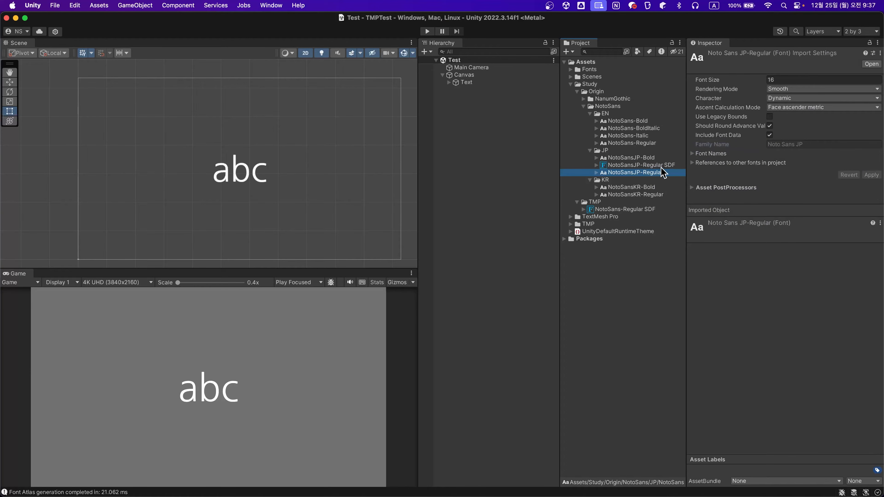
Create a TextMeshPro font asset from the NotoSansKR-Regular font in the KR folder.
right_click(643, 199)
mouse_move(647, 199)
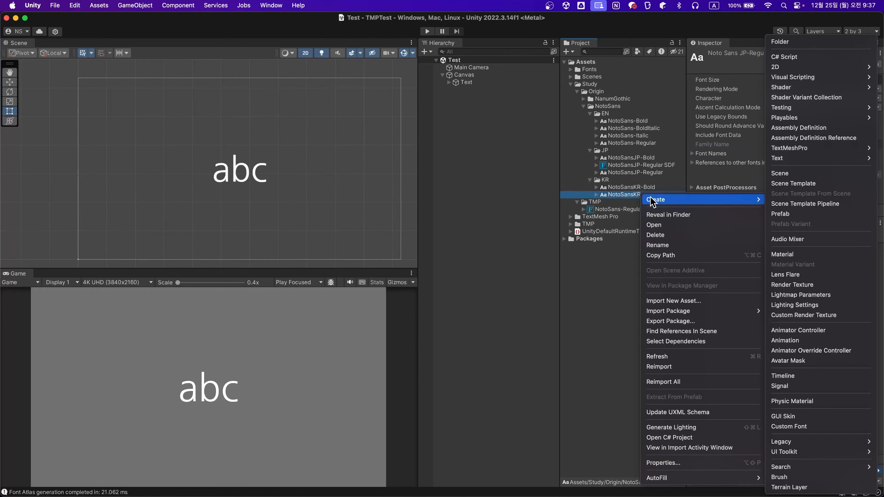
mouse_move(818, 152)
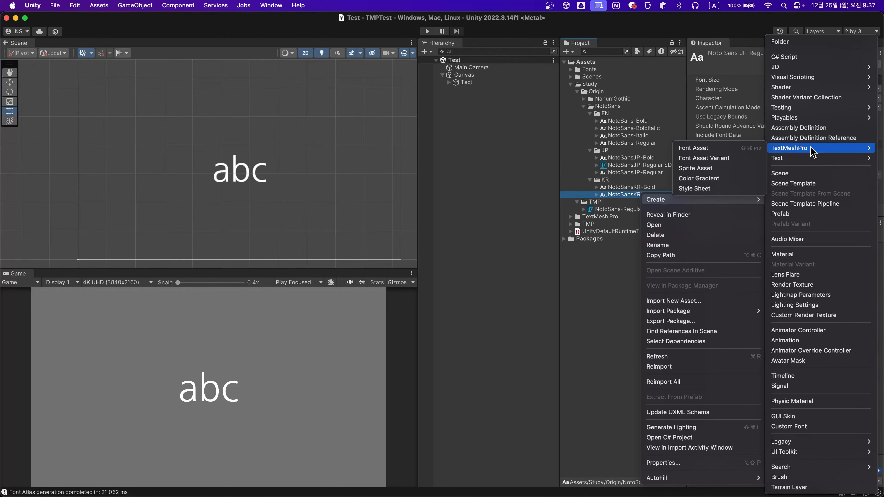
left_click(714, 151)
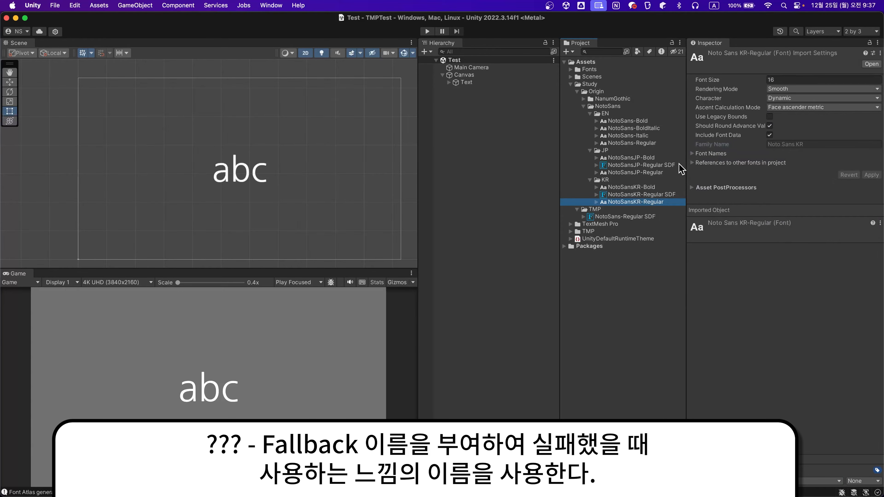
Rename the Japanese font asset as "NotoSansJP-Regular SDF - Fallback".
left_click(678, 165)
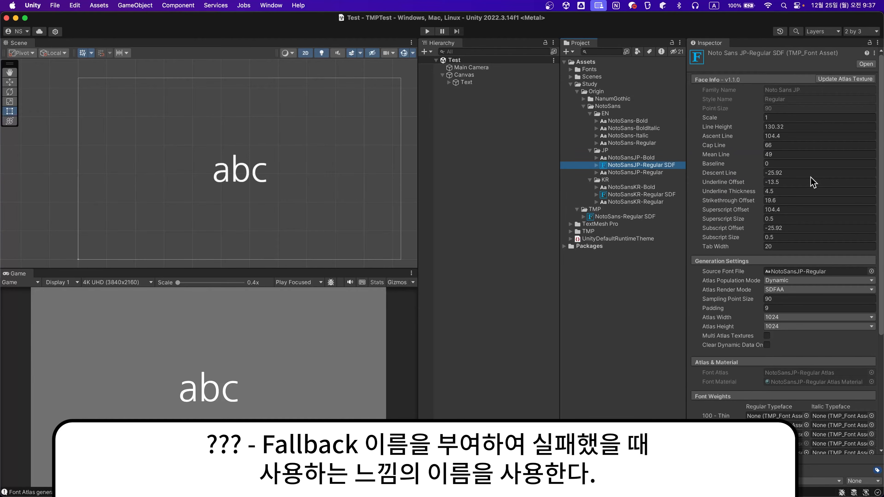
key("Return")
key("Right")
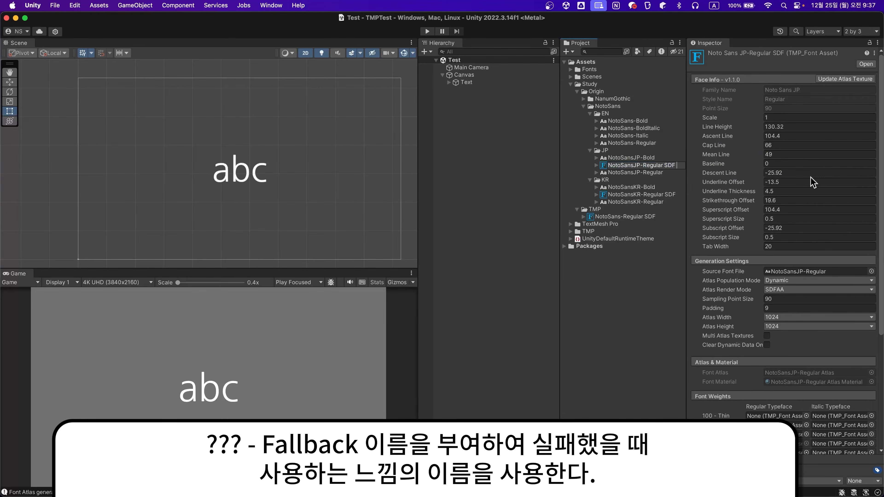
type("- Fallback")
key("Return")
Rename the Korean font asset as "NotoSansKR-Regular SDF - Fallback".
left_click(674, 195)
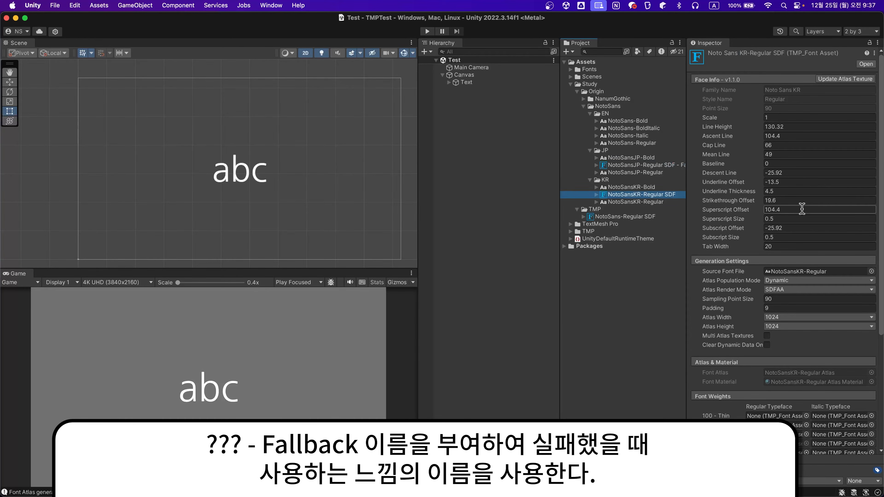
key("Return")
key("Right")
type("- F")
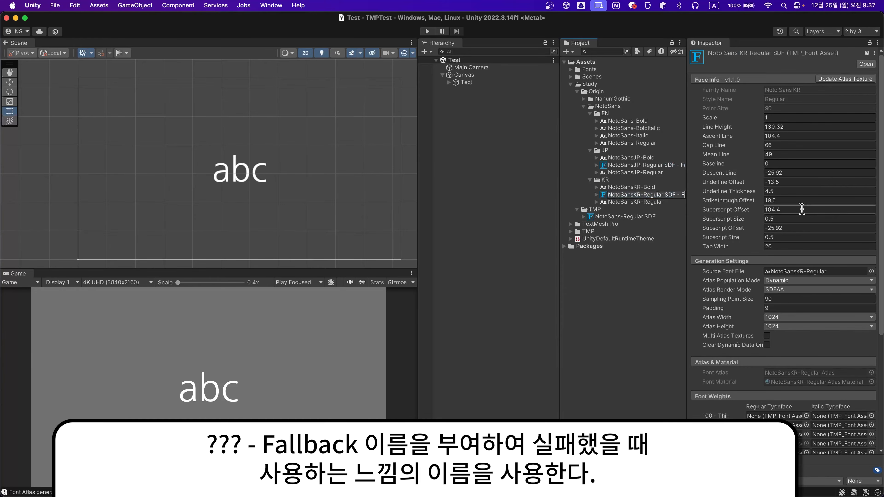
type("allback")
key("Return")
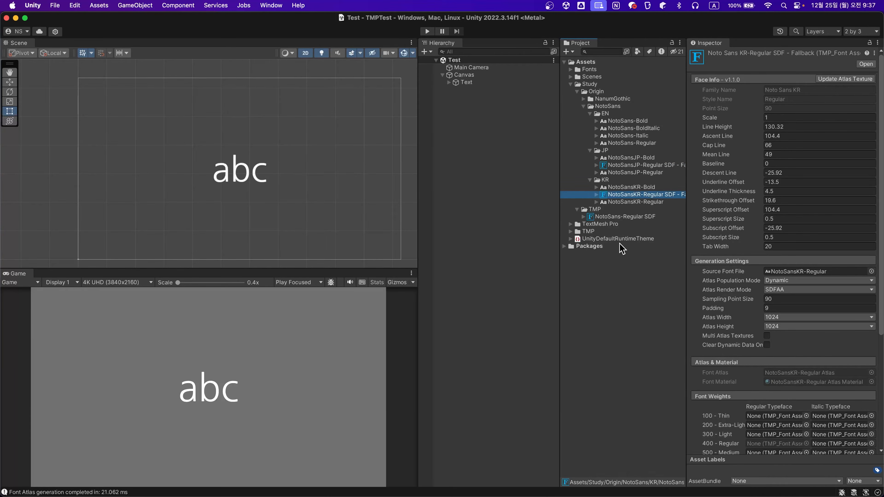
Move the Japanese and Korean fallback font assets together into the Study/TMP folder.
left_click(632, 166, "super")
left_click_drag(628, 208, 629, 209)
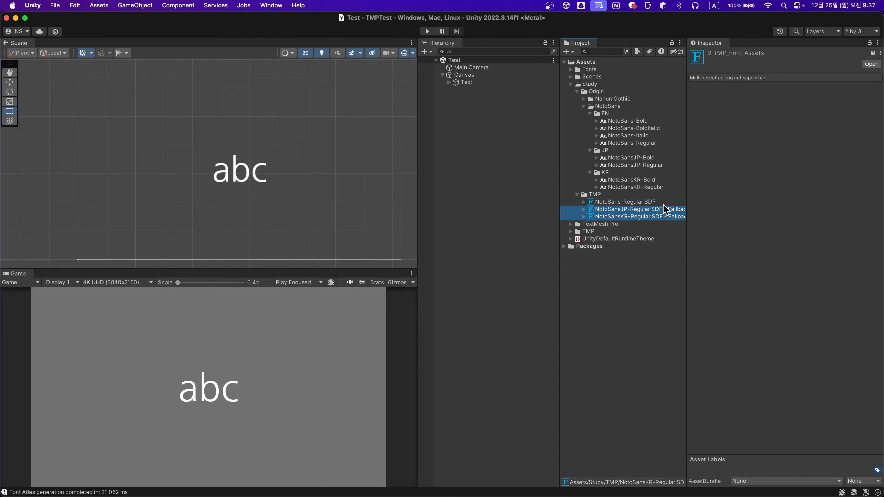
Add two entries to the fallback list of NotoSans-Regular SDF and assign NotoSansJP-Regular SDF - Fallback to the second one.
left_click(623, 202)
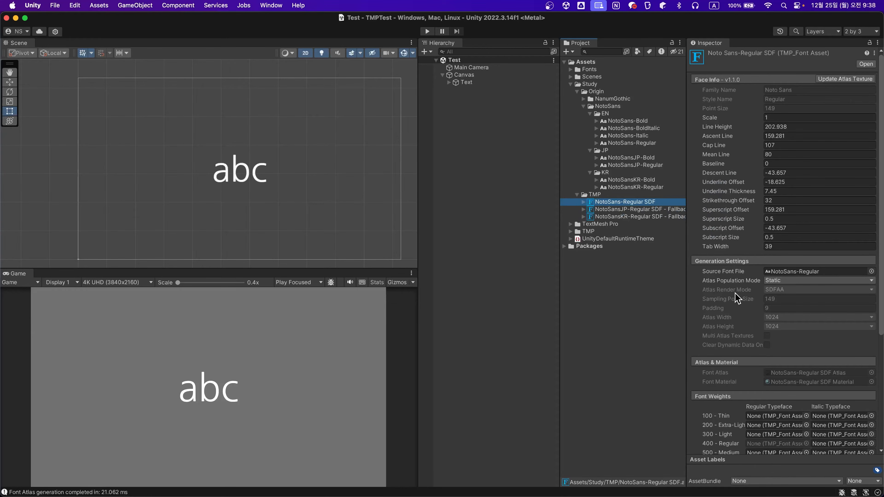
scroll(735, 296, "down", 5)
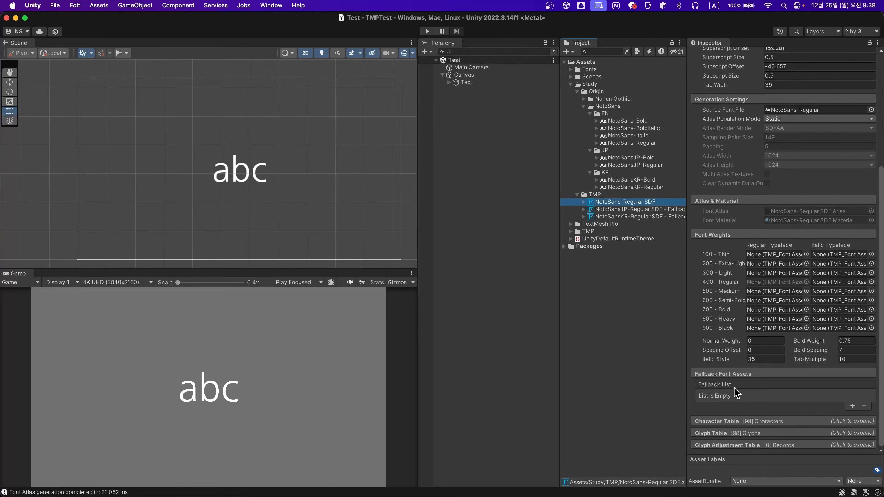
left_click(852, 406)
left_click(853, 407)
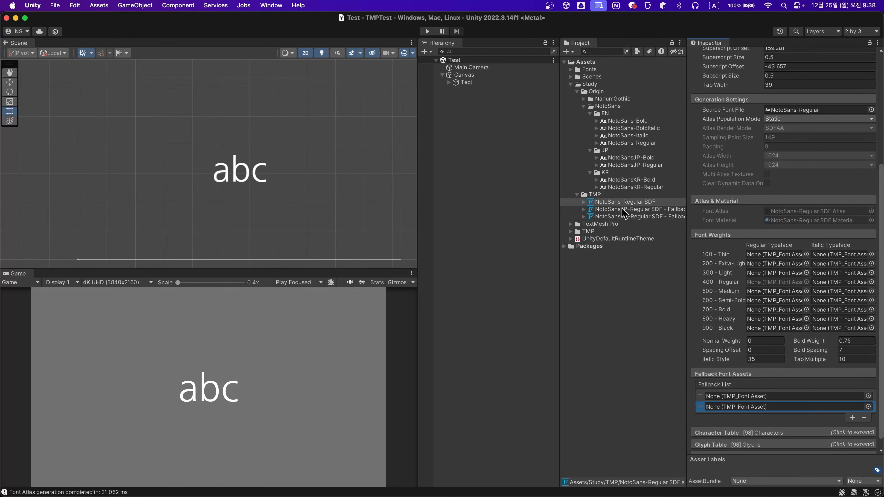
left_click_drag(623, 209, 770, 408)
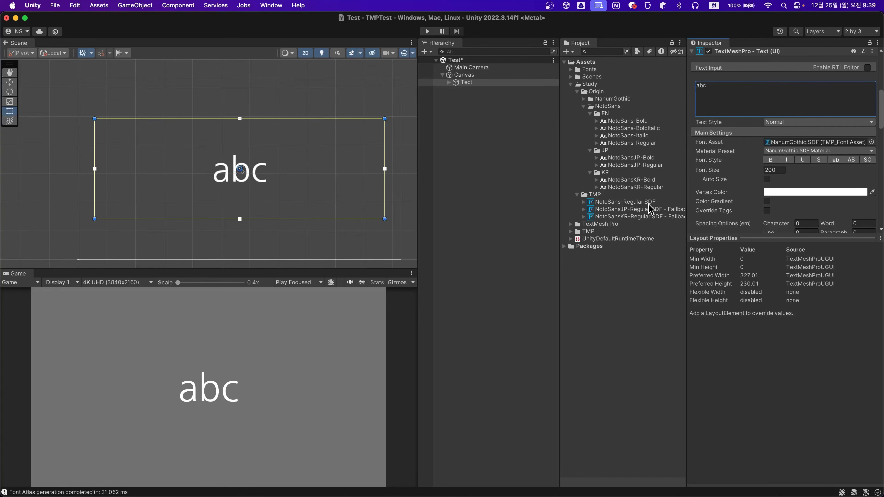
Assign NotoSans-Regular SDF as the font asset of the Text object and add the line 안녕하세요 below abc.
left_click(474, 83)
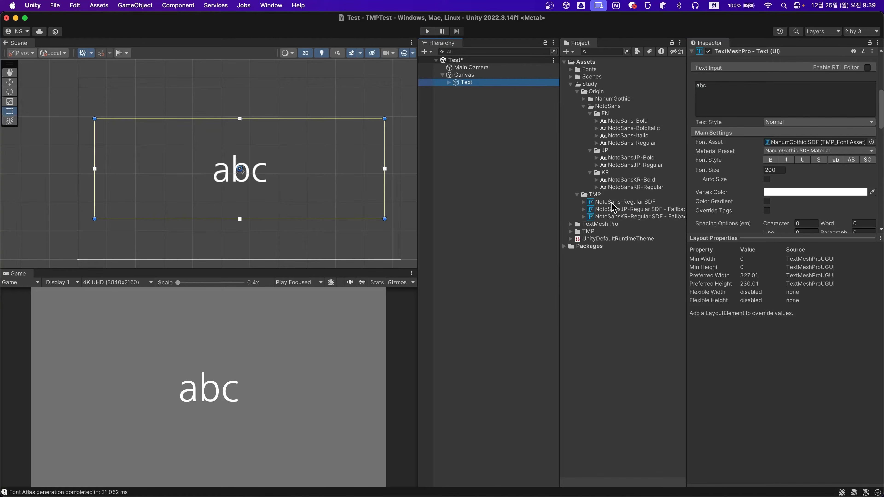
left_click_drag(613, 205, 786, 144)
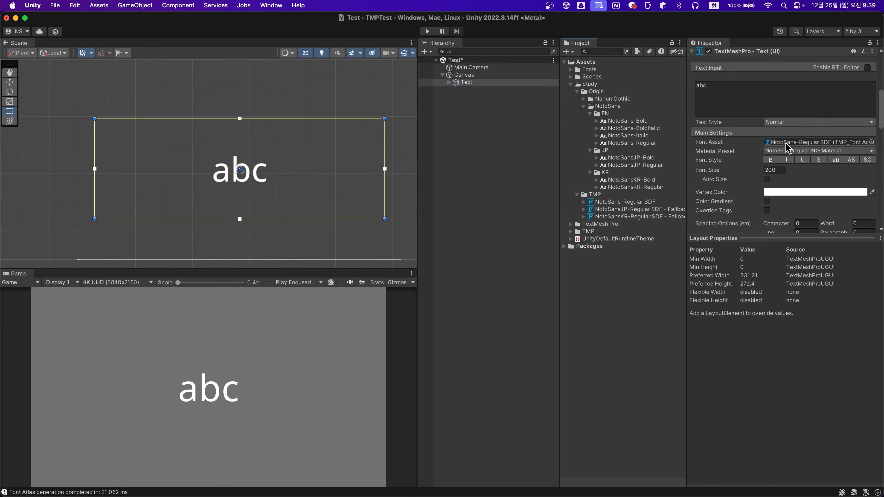
left_click(729, 89)
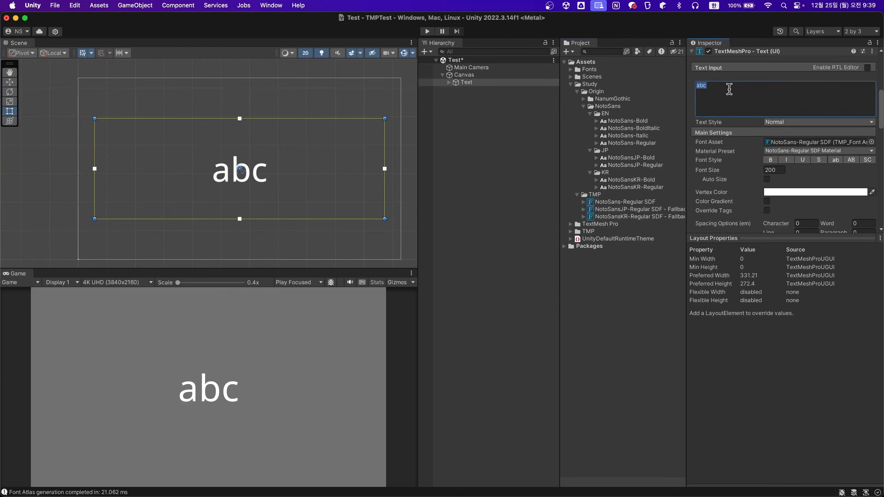
left_click(729, 89)
type("안녕하세요")
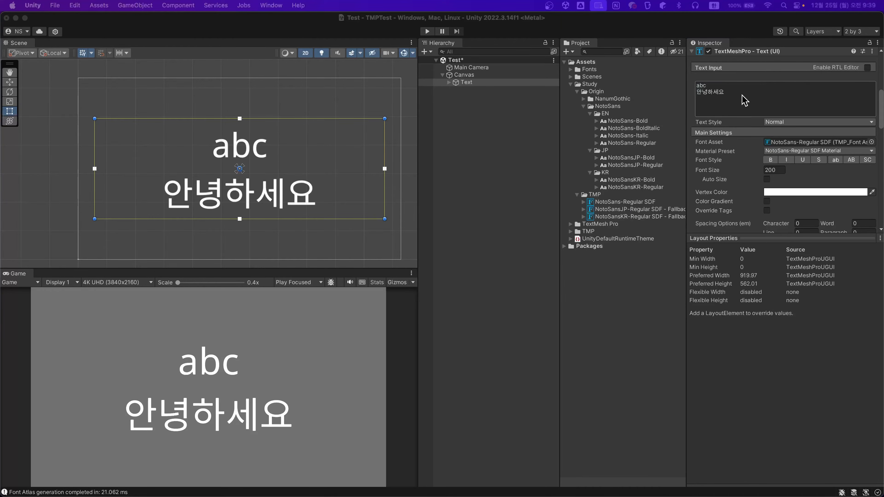
Add a third line reading こんにちは below the Korean line in the Text object's text.
left_click(726, 102)
left_click(745, 96)
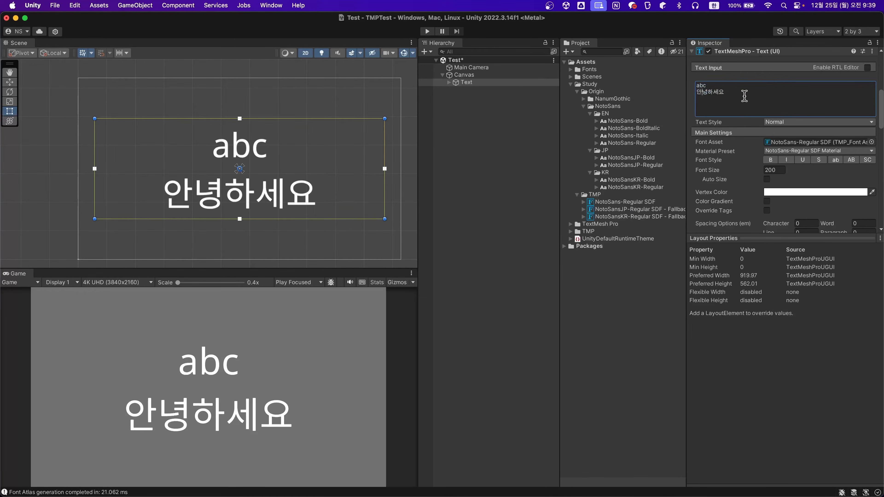
key("Return")
type("こんにちは")
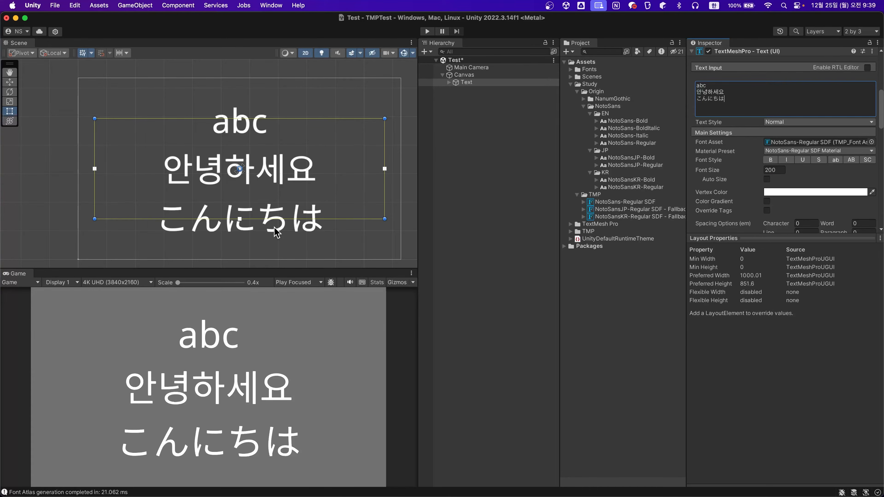
Inspect the atlas textures of NotoSans-Regular SDF and of the Japanese and Korean fallback font assets.
left_click(644, 203)
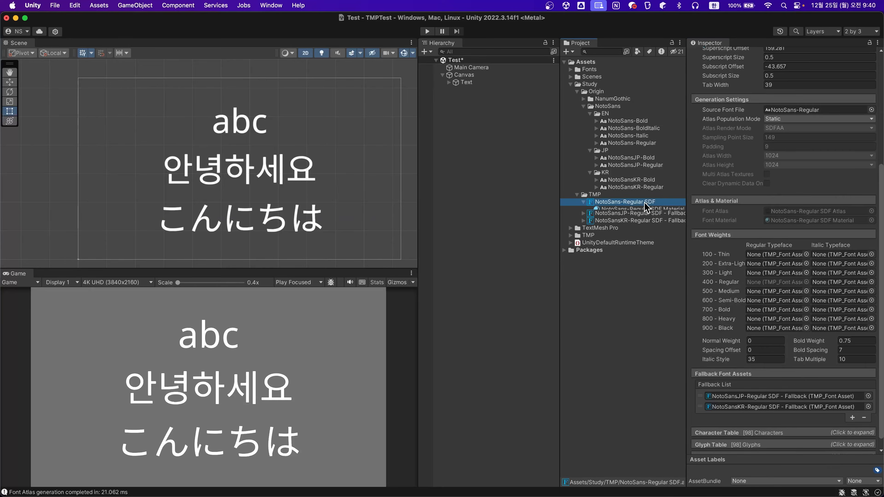
key("Right")
key("Down")
key("Down")
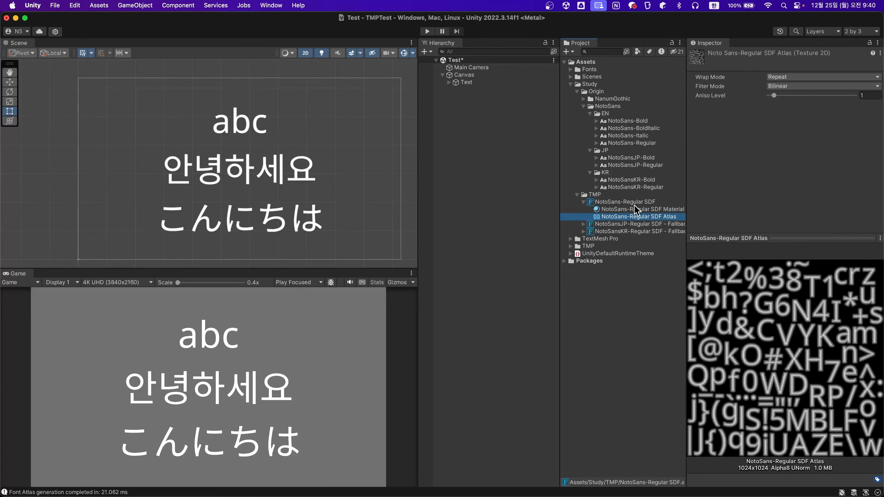
left_click(637, 225)
key("Right")
left_click(651, 239)
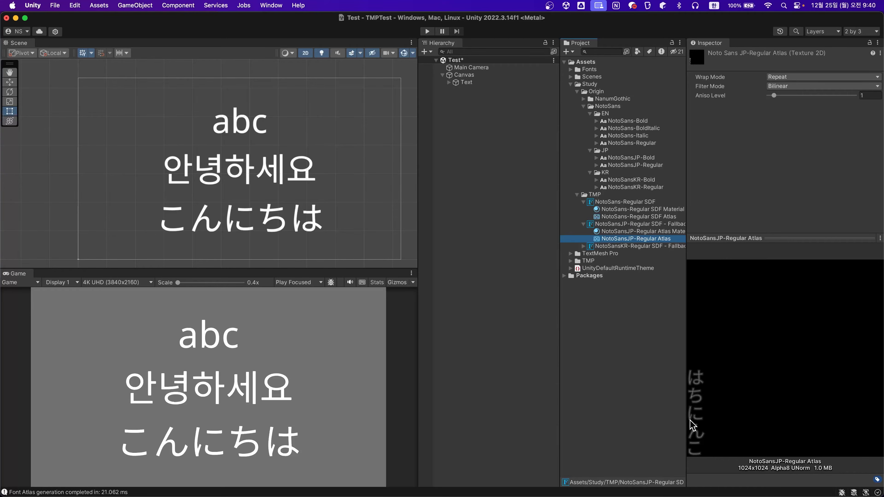
left_click(644, 246)
key("Right")
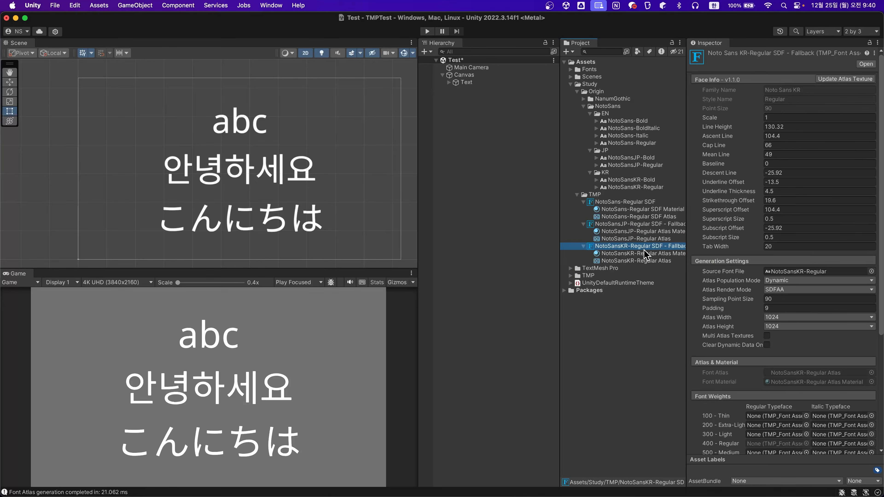
left_click(644, 261)
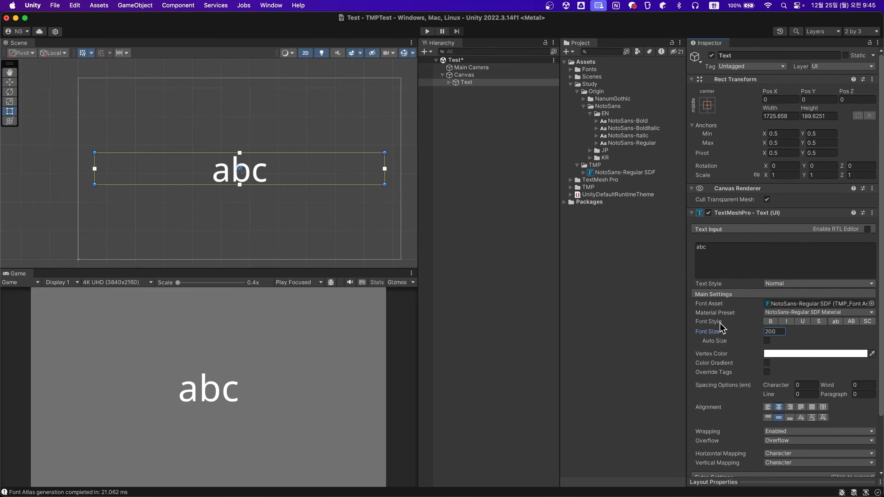
Try the Bold font style on the abc text, turn it off, and assign NotoSans-Bold SDF as its font asset for comparison.
left_click(774, 323)
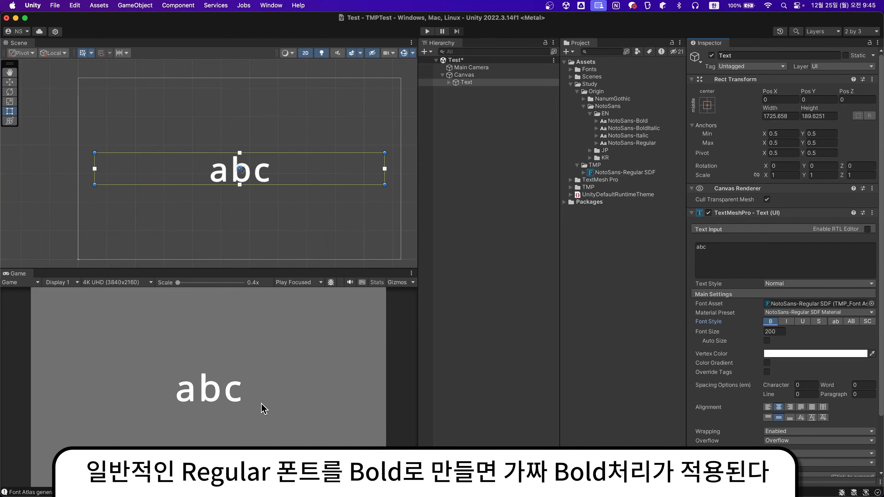
left_click(771, 321)
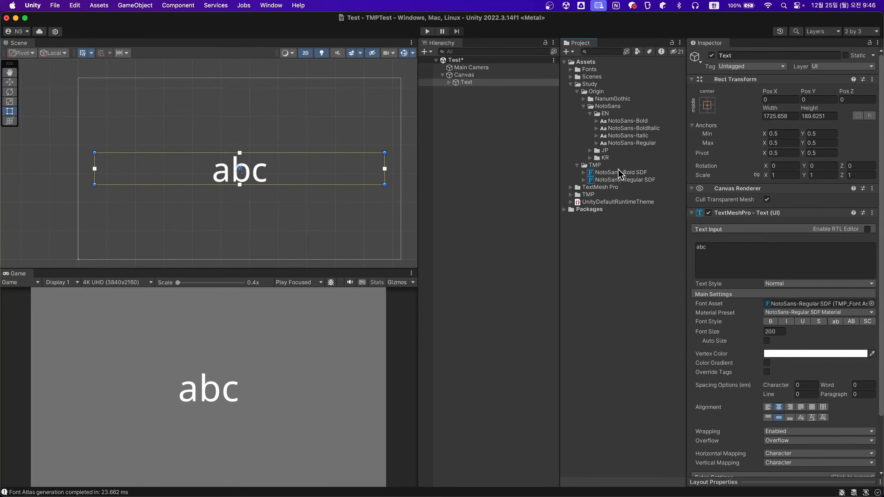
left_click_drag(620, 173, 771, 304)
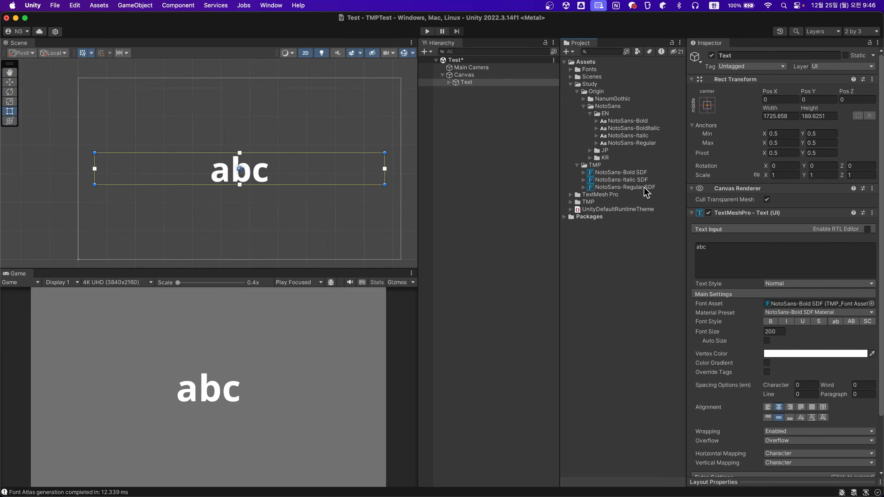
Assign NotoSans-Bold SDF as the regular typeface of the 700 - Bold weight in NotoSans-Regular SDF.
left_click(647, 189)
scroll(773, 395, "down", 5)
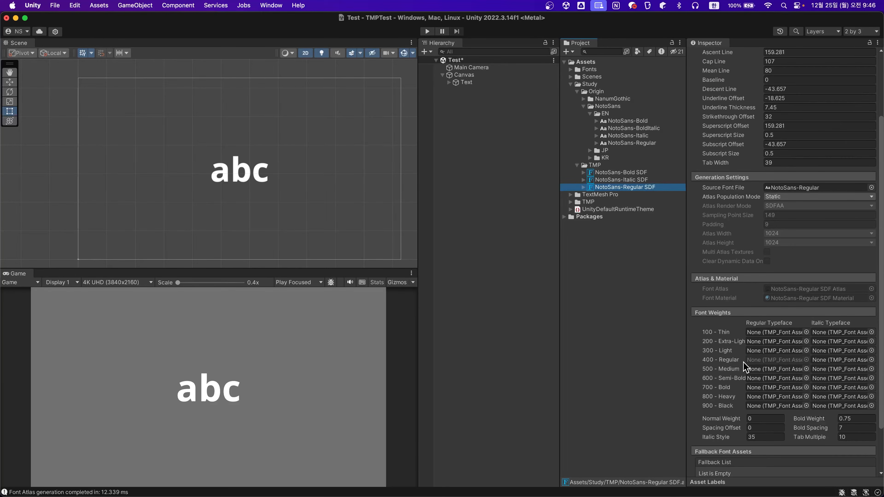
left_click(760, 360)
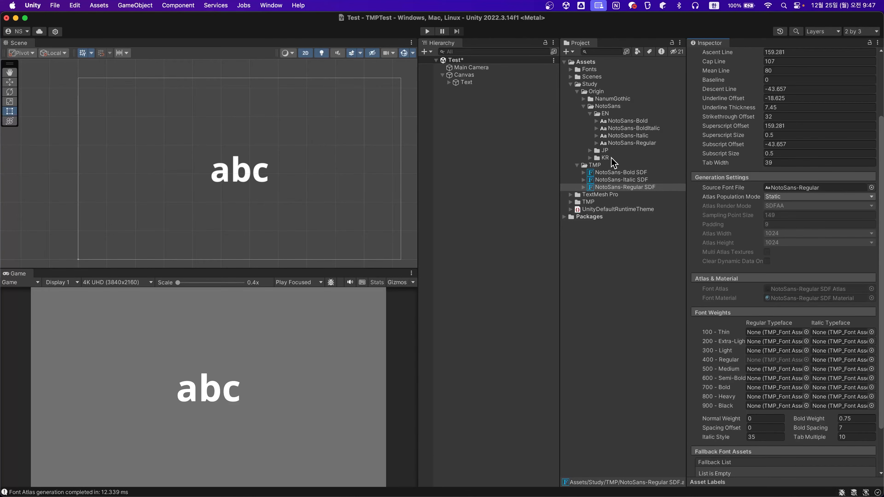
left_click(635, 188)
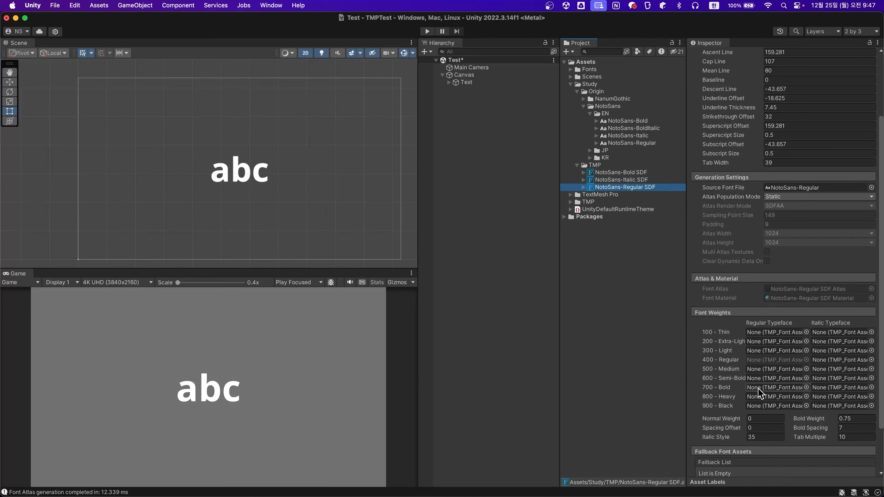
left_click_drag(630, 173, 764, 394)
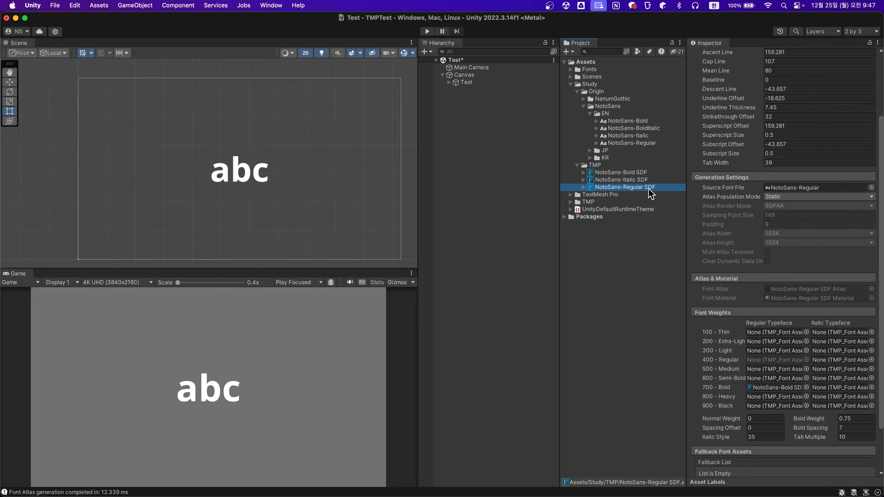
Assign NotoSans-Italic SDF as the italic typeface for 400 - Regular and NotoSans-BoldItalic SDF for 700 - Bold.
left_click(620, 180)
left_click_drag(624, 187, 822, 365)
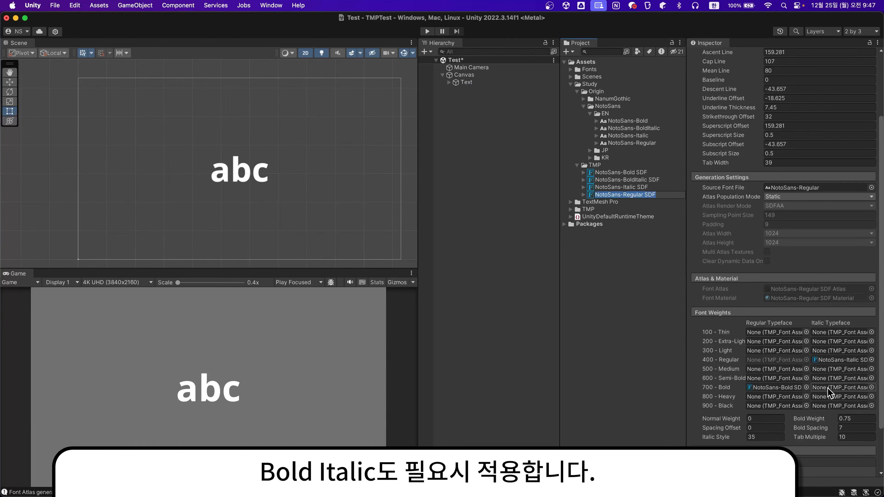
left_click_drag(627, 179, 820, 389)
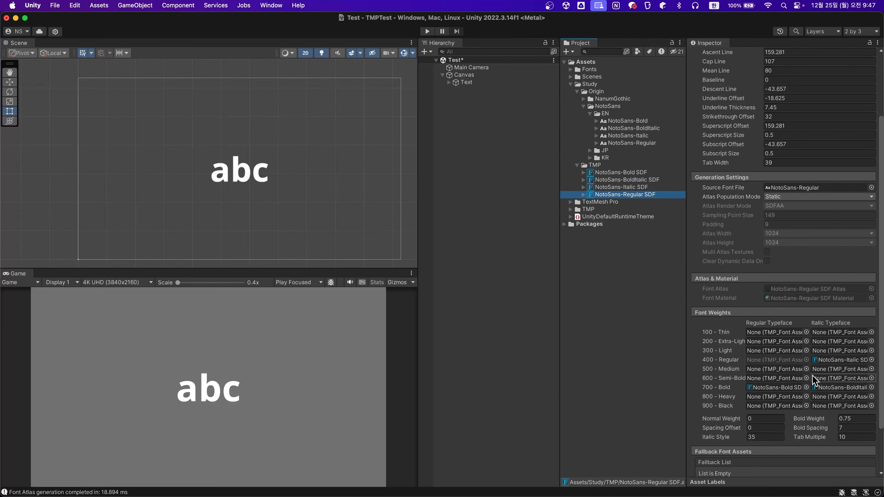
Set the Text object's font asset to NotoSans-Regular SDF and test its Bold style, followed by its Italic style.
left_click(479, 83)
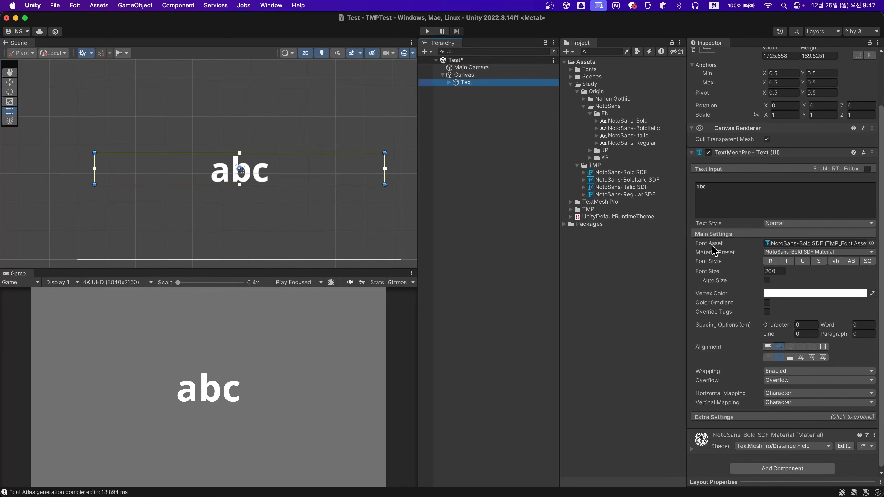
left_click_drag(635, 195, 788, 242)
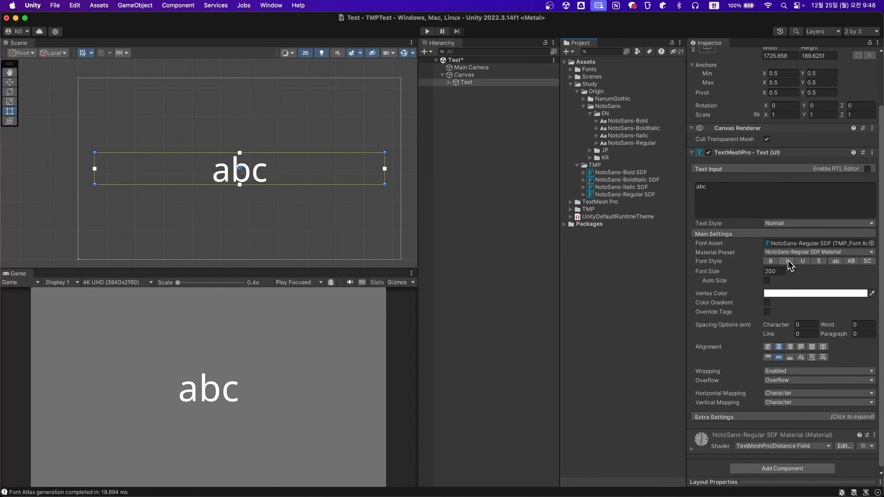
left_click(771, 262)
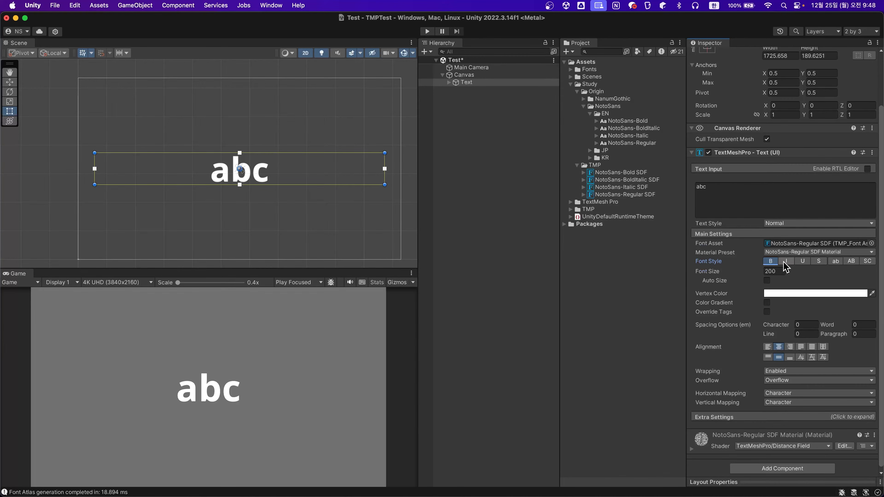
left_click(771, 261)
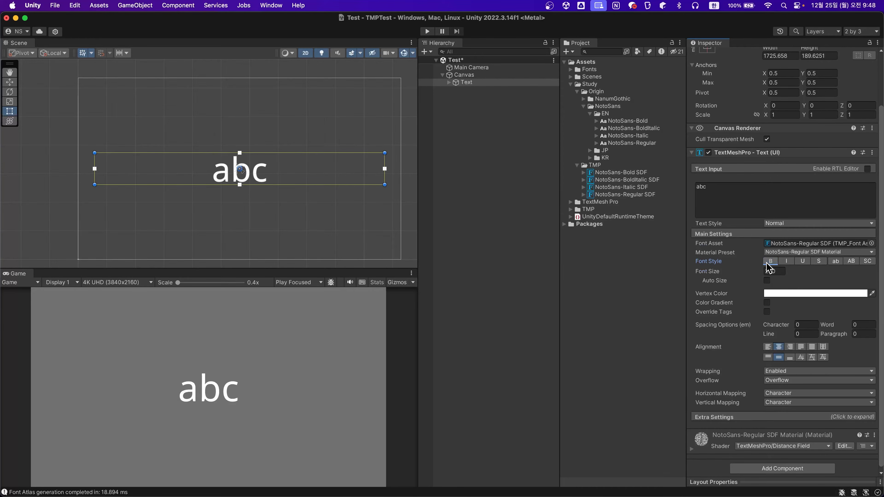
left_click(787, 264)
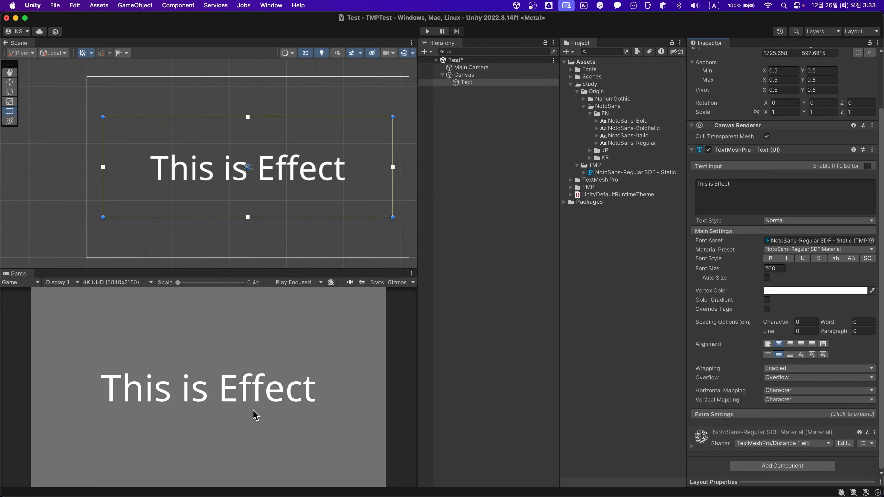
Expand the text's NotoSans-Regular SDF Material, enable its Underlay effect and show the Underlay settings.
left_click(693, 450)
scroll(736, 397, "down", 10)
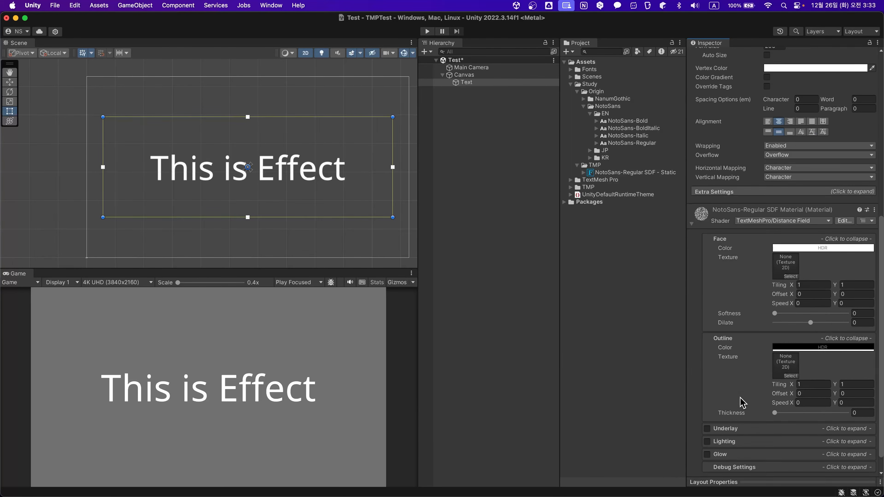
scroll(741, 402, "down", 2)
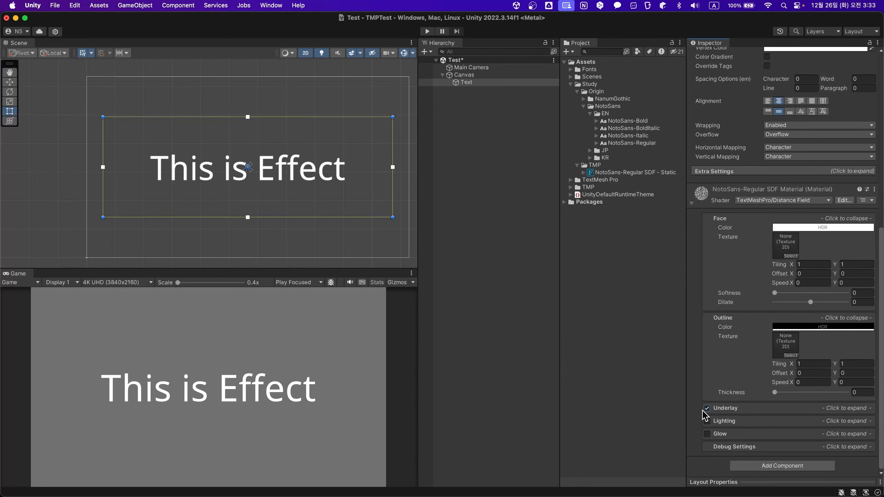
left_click(730, 409)
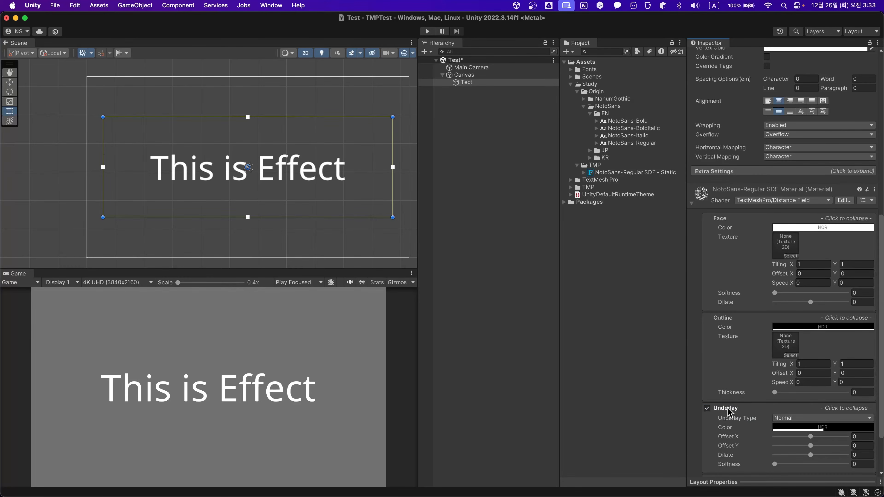
Set the Underlay Offset X to 1 and Offset Y to -1, and slightly raise its Softness.
scroll(728, 411, "down", 3)
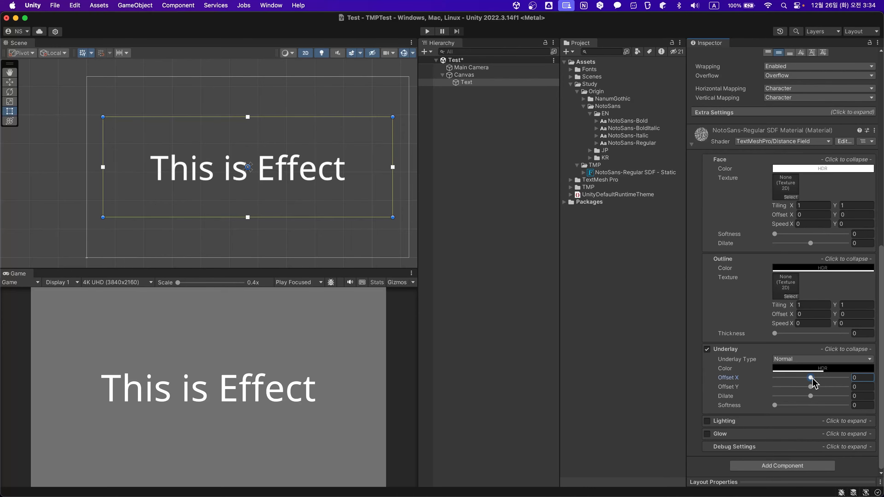
left_click_drag(813, 382, 736, 390)
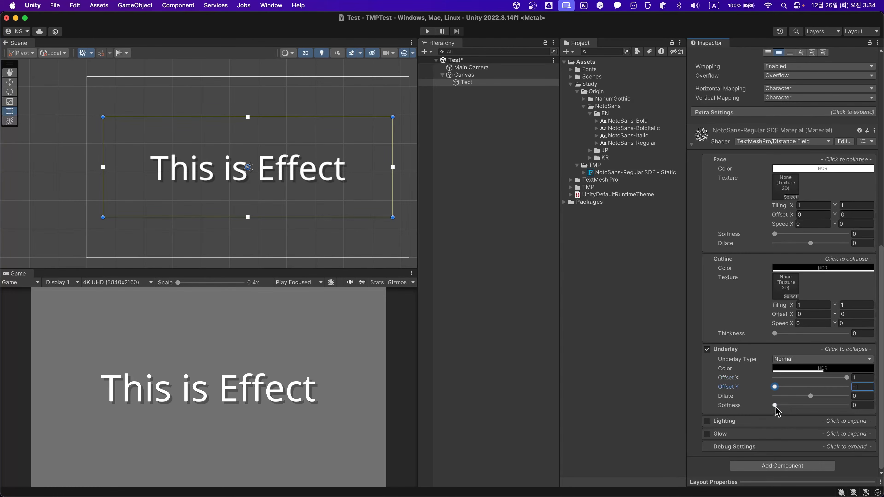
mouse_move(776, 407)
left_mouse_down()
mouse_move(864, 407)
mouse_move(792, 406)
left_mouse_up()
Regenerate the font atlas of NotoSans-Regular SDF - Static with a padding of 20 in the Font Asset Creator.
left_click(626, 173)
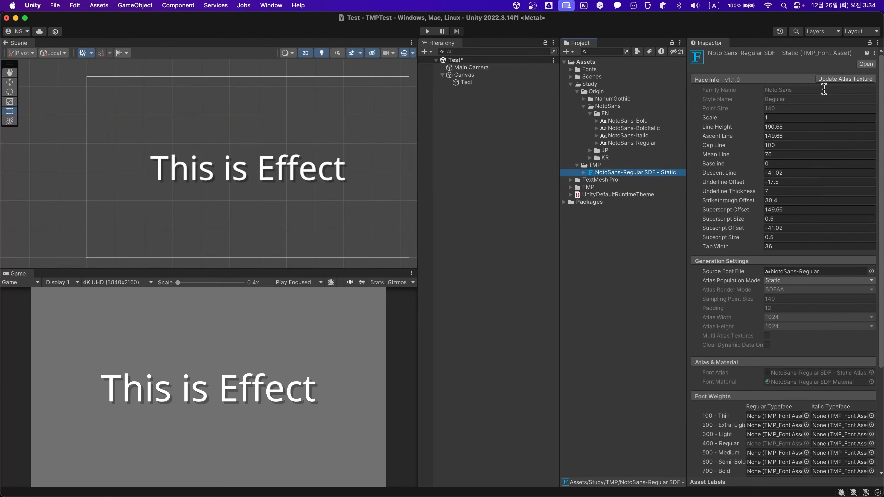
left_click(843, 81)
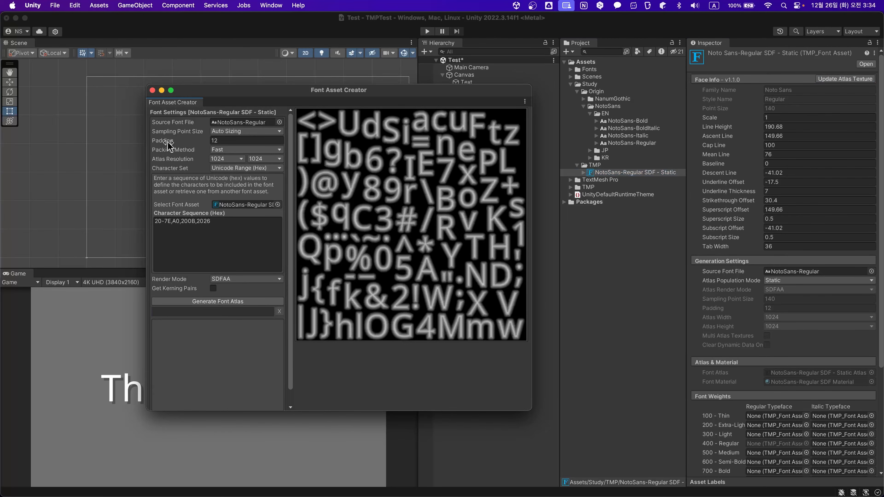
left_click(201, 142)
type("20")
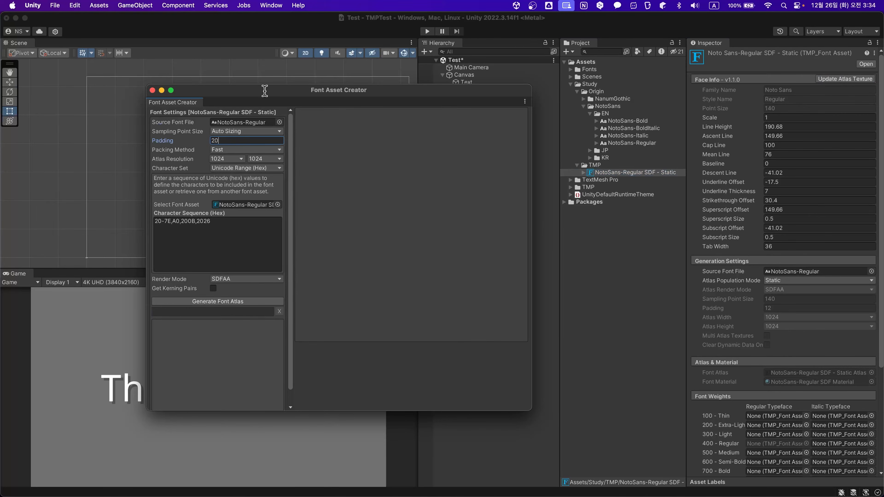
left_click_drag(265, 91, 415, 98)
left_click(387, 308)
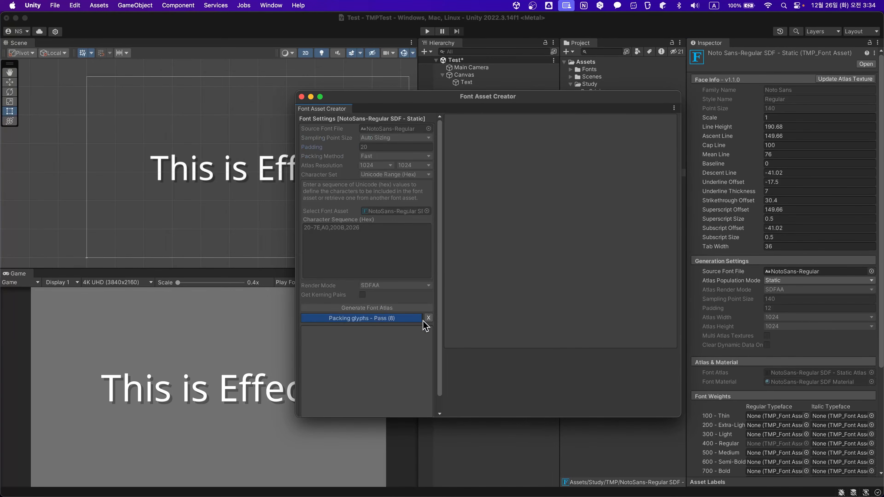
scroll(363, 259, "down", 3)
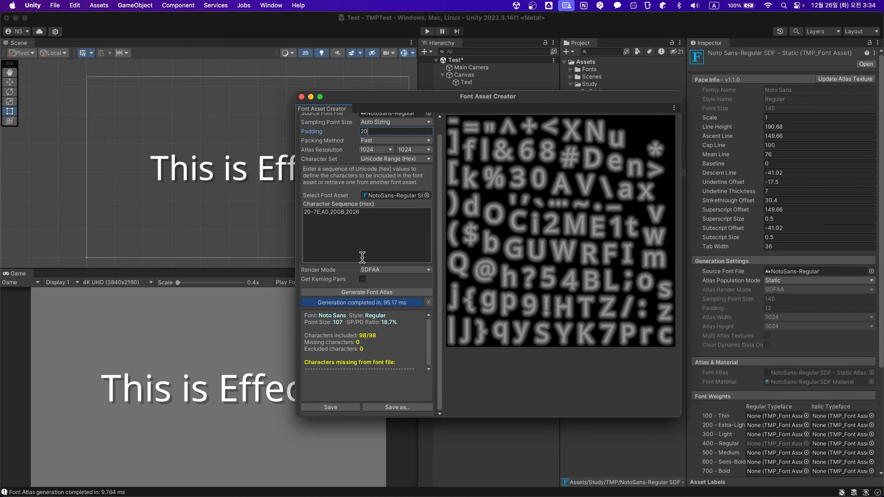
Save the regenerated atlas to NotoSans-Regular SDF - Static, then review the text's Underlay and the font asset's generation settings.
left_click(346, 410)
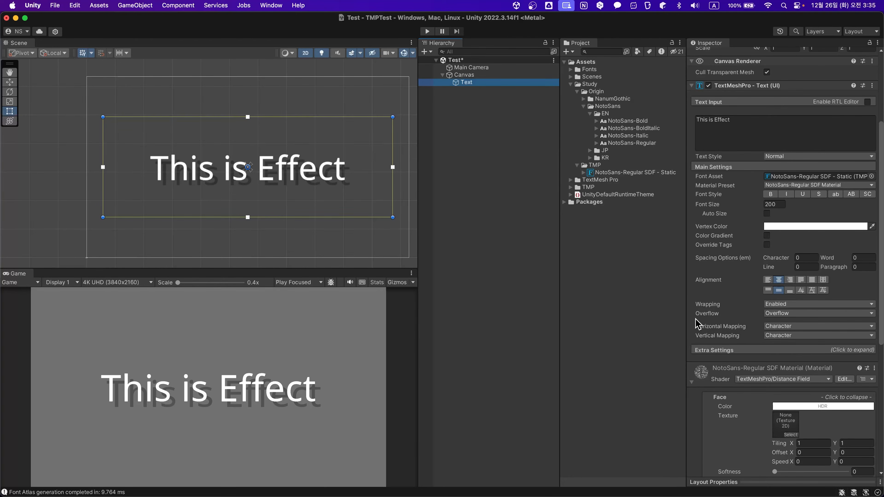
scroll(697, 324, "down", 10)
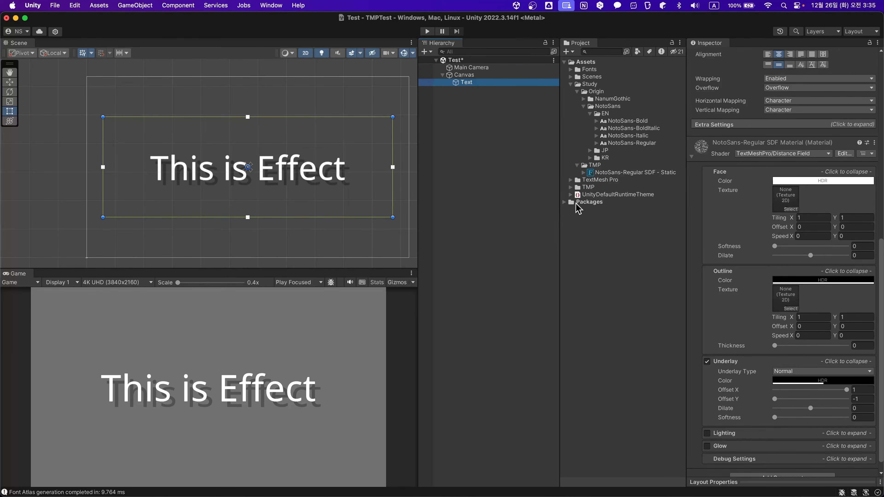
left_click(632, 173)
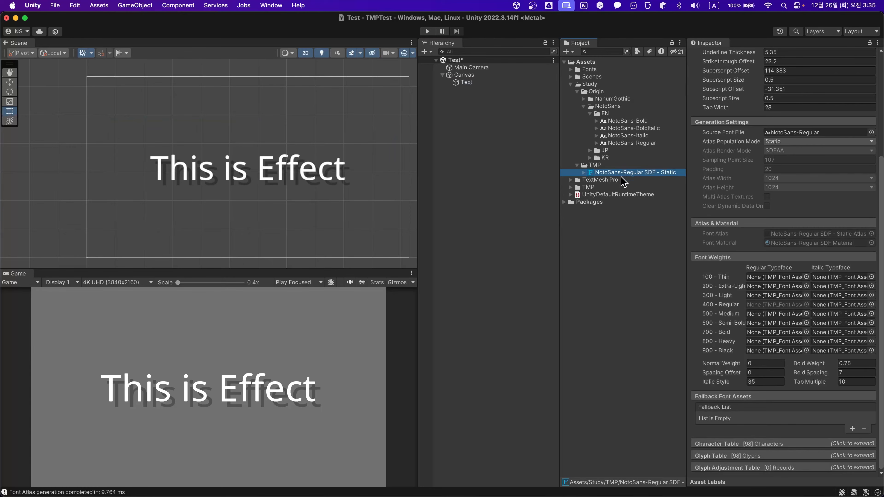
Create a material preset from the NotoSans-Regular SDF Material used by the Text object.
left_click(479, 84)
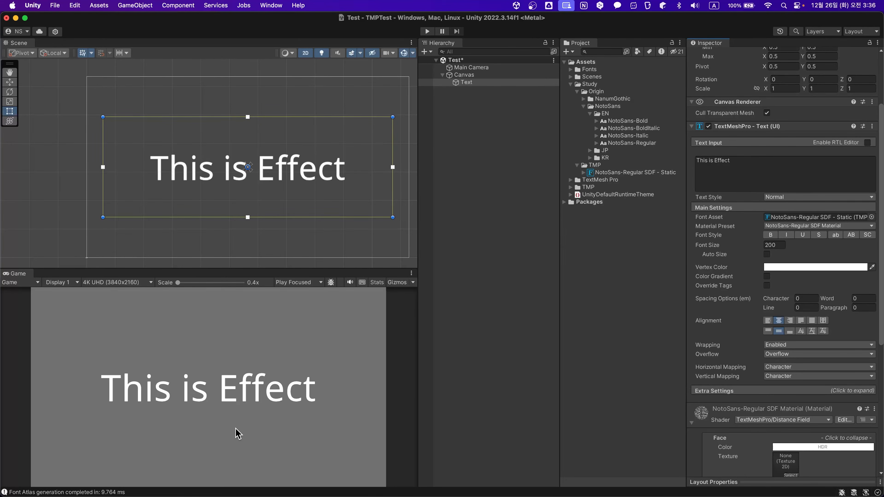
scroll(801, 391, "down", 3)
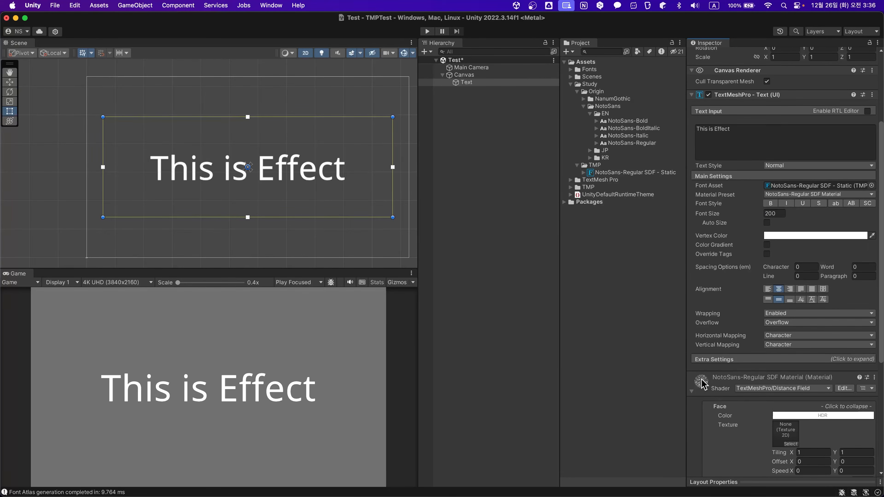
right_click(703, 380)
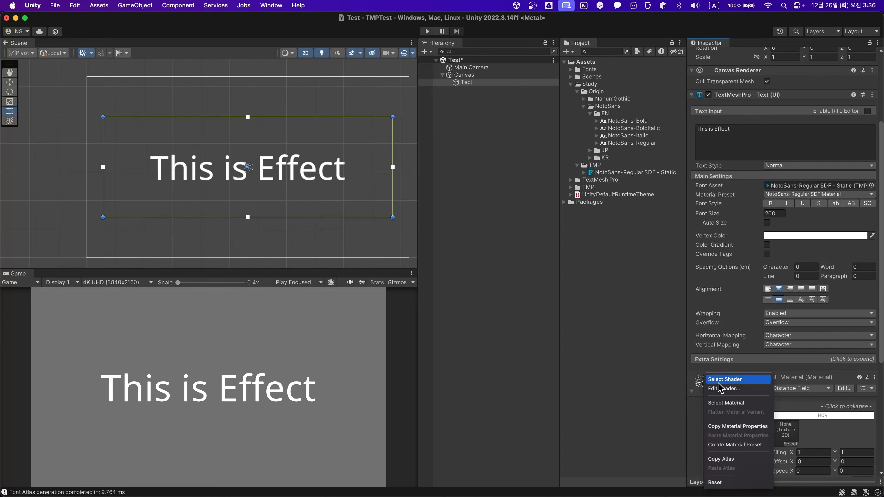
left_click(748, 446)
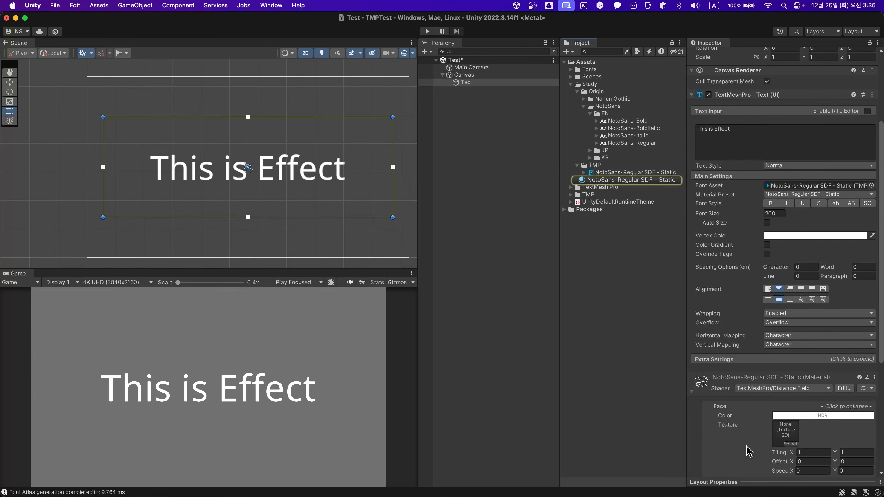
Rename the new material preset in the TMP folder as NotoSans-Regular SDF - Static - Shadow.
left_click(617, 184)
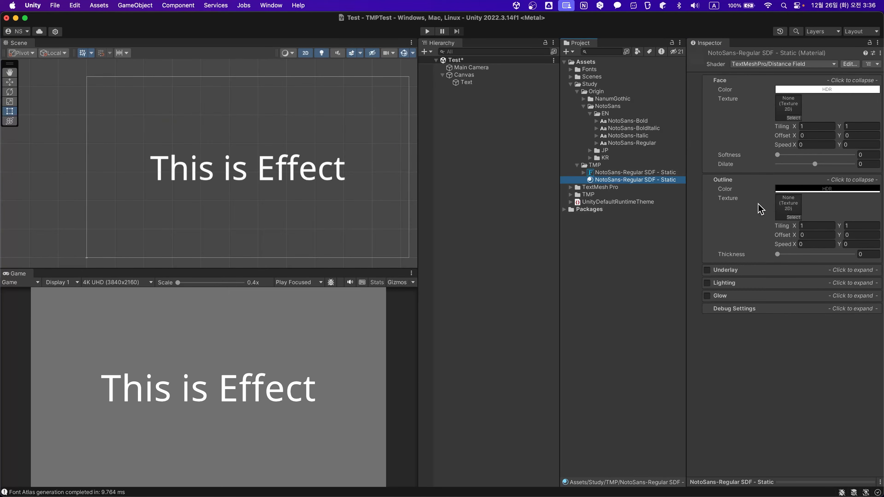
key("Return")
key("Right")
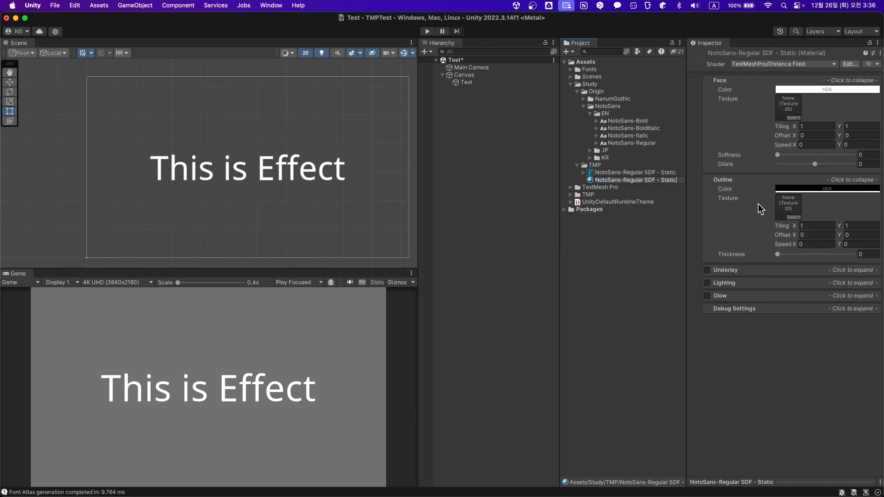
type("- Shadow")
key("Return")
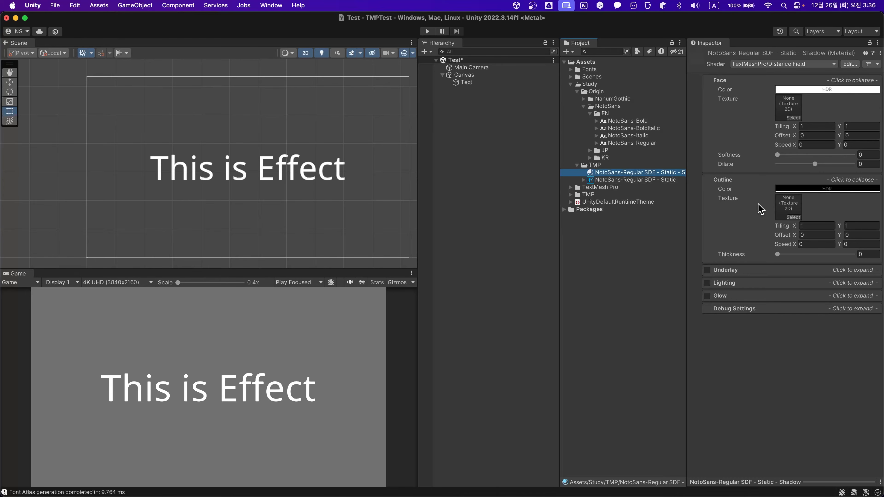
Choose the NotoSans-Regular SDF - Static - Shadow preset for Text, enable its Underlay and offset the shadow down and to the right.
left_click(481, 82)
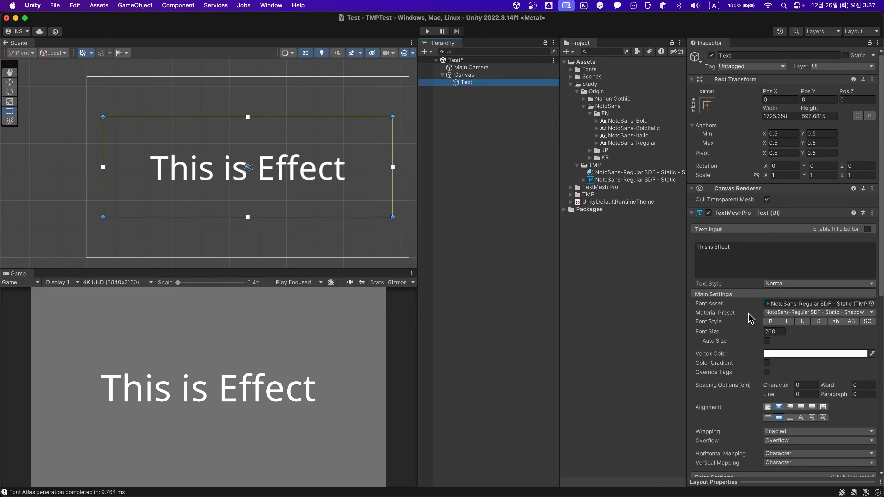
left_click(786, 313)
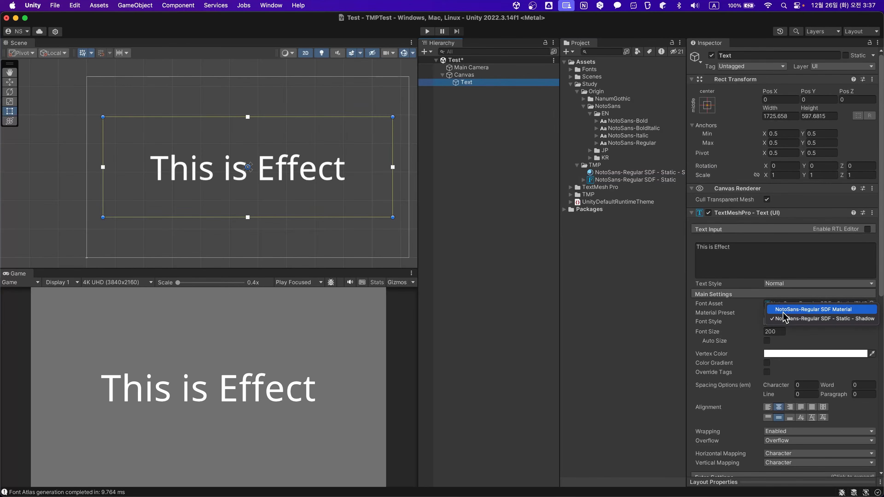
left_click(854, 320)
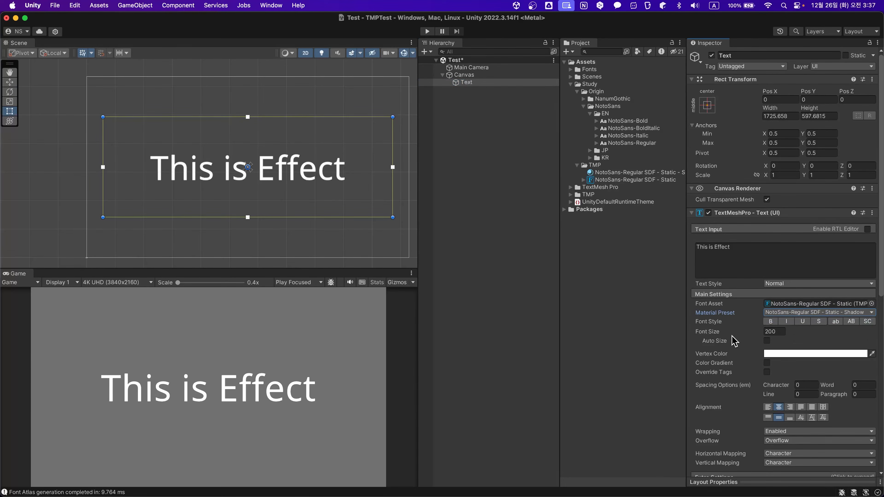
scroll(735, 314, "down", 3)
scroll(745, 307, "down", 10)
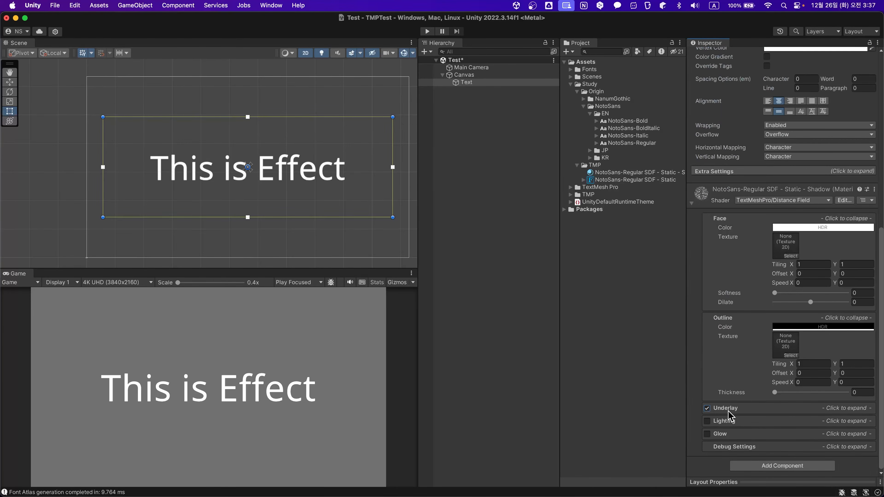
left_click(728, 411)
scroll(823, 392, "up", 3)
scroll(823, 392, "up", 10)
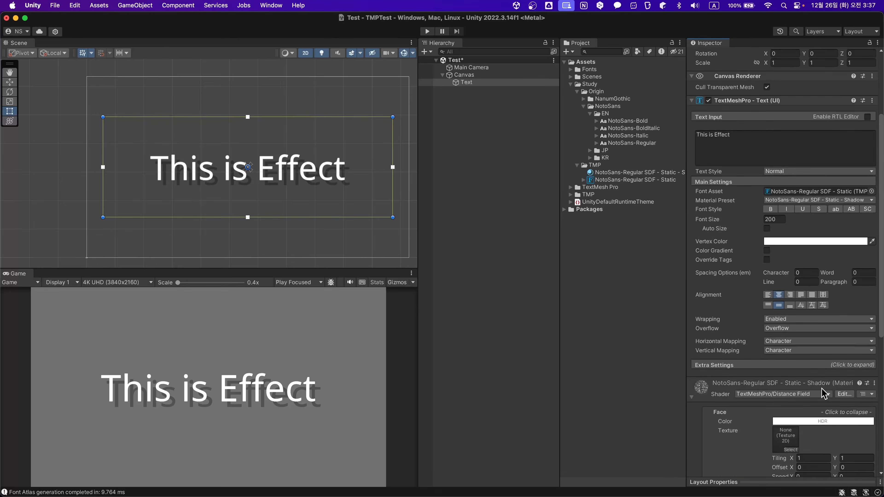
Switch the Text object's material preset to NotoSans-Regular SDF Material and back to the Shadow preset to compare them.
left_click(795, 286)
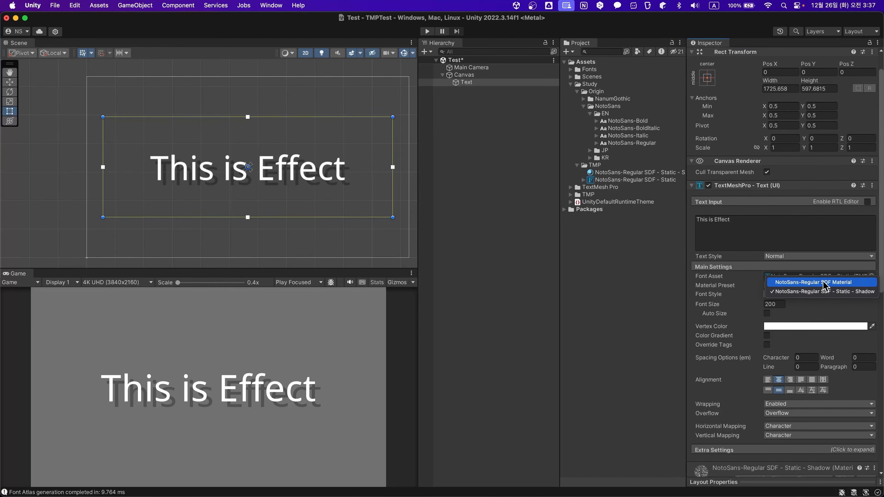
left_click(828, 283)
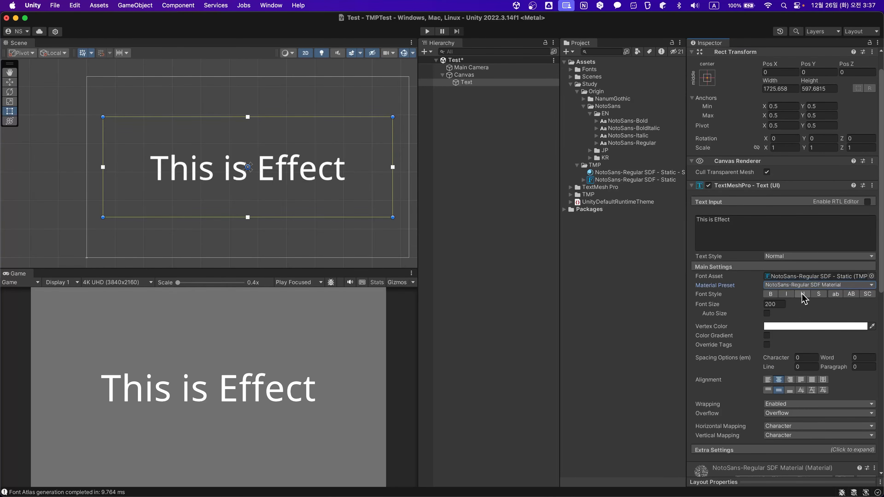
left_click(823, 288)
left_click(842, 299)
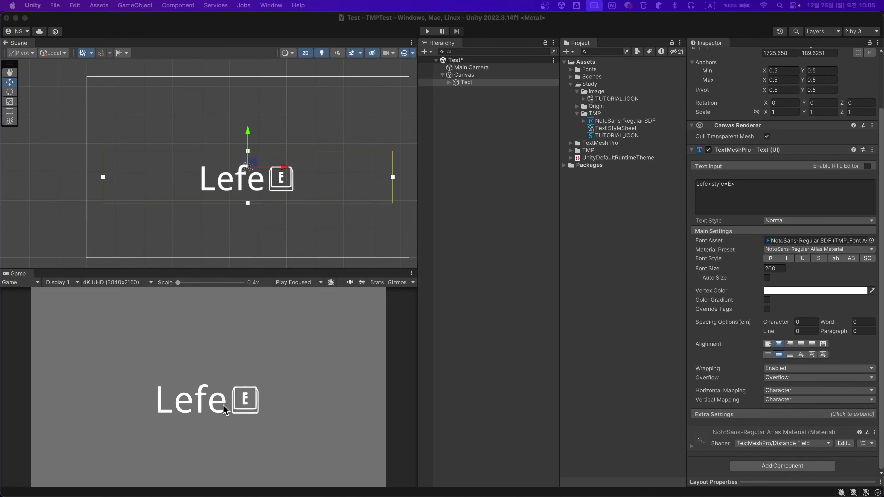
Append "Go!" after the <style=E> tag in the Text object's text input.
left_click(793, 192)
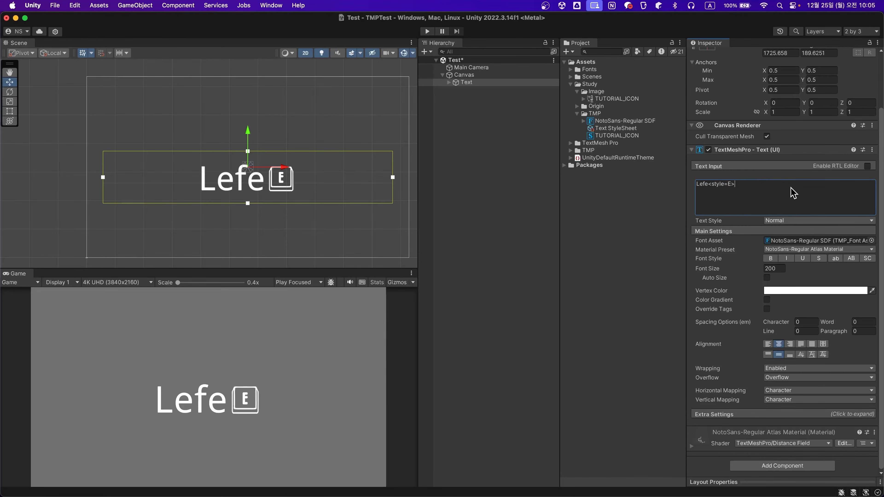
type("Go!")
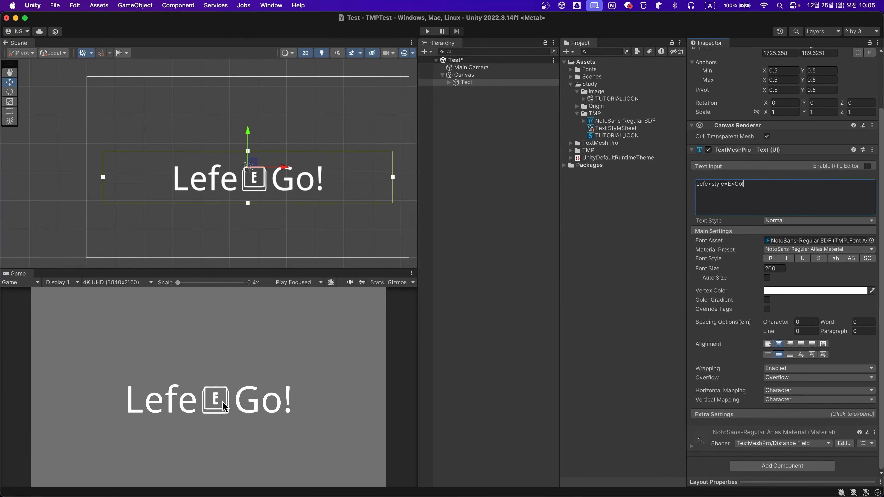
Inspect the individual mouse and SPACE key slices of the TUTORIAL_ICON texture in the Sprite Editor, then close it discarding changes.
left_click(616, 99)
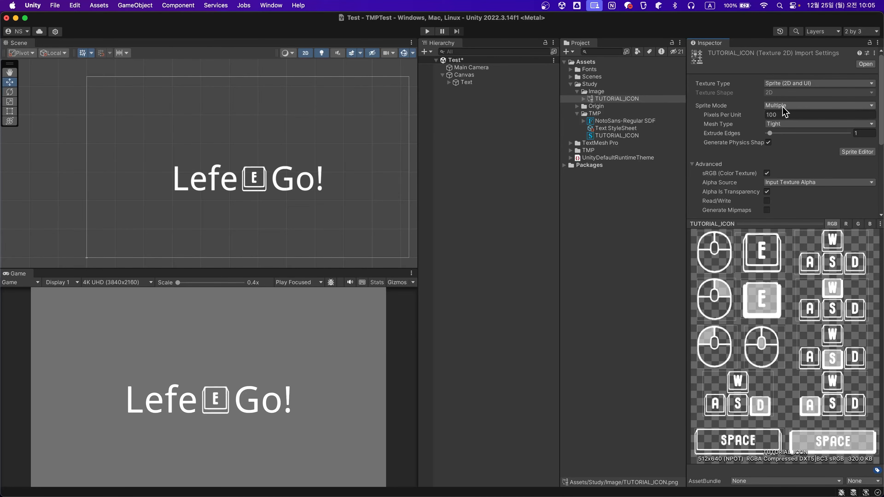
left_click(858, 152)
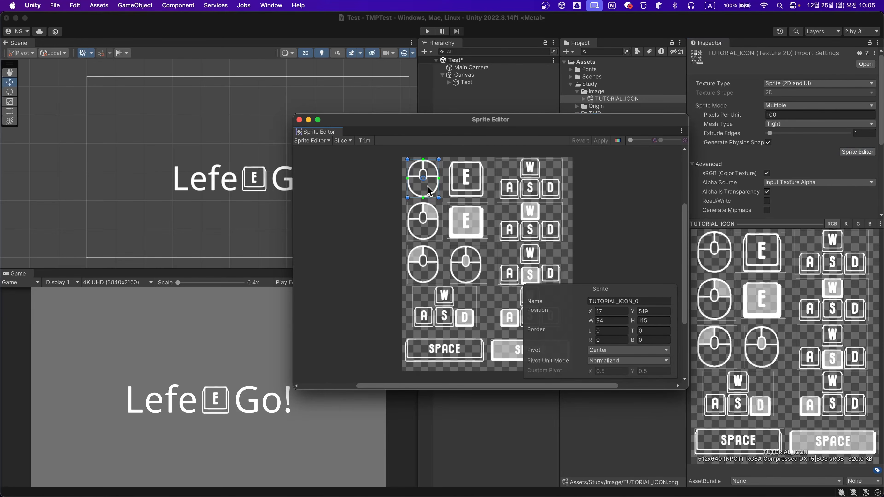
left_click(433, 228)
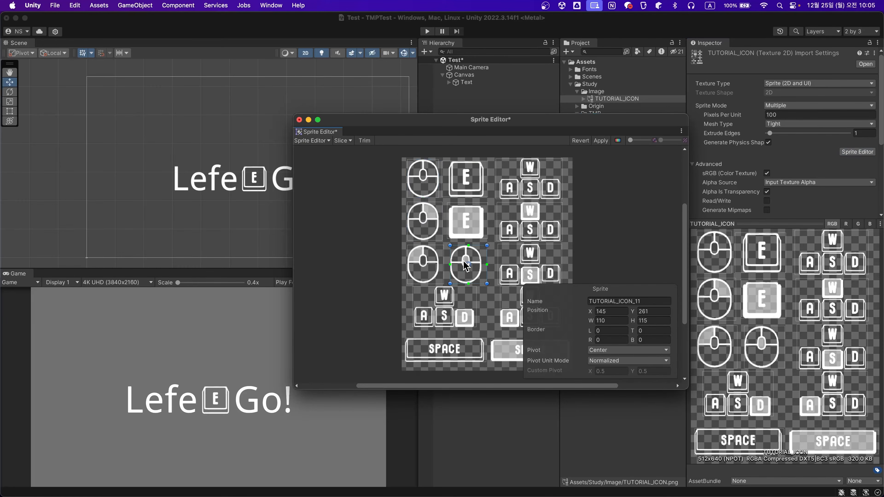
left_click(427, 272)
left_click(443, 349)
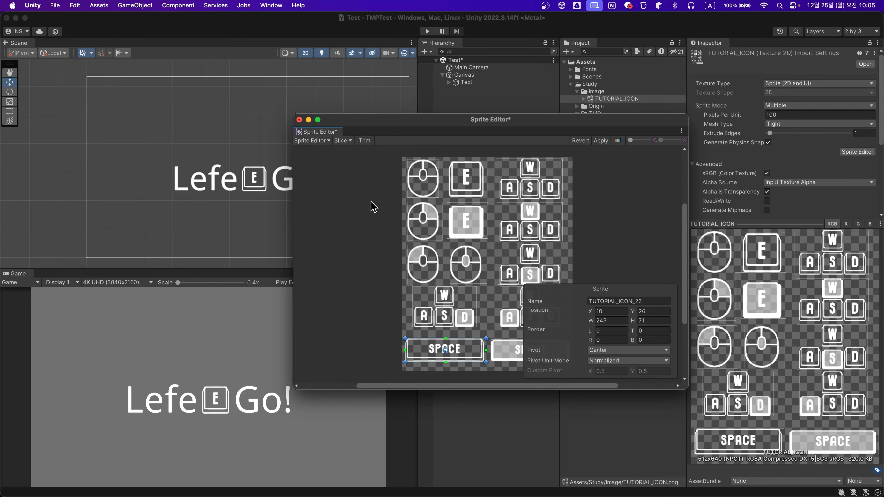
middle_click(321, 132)
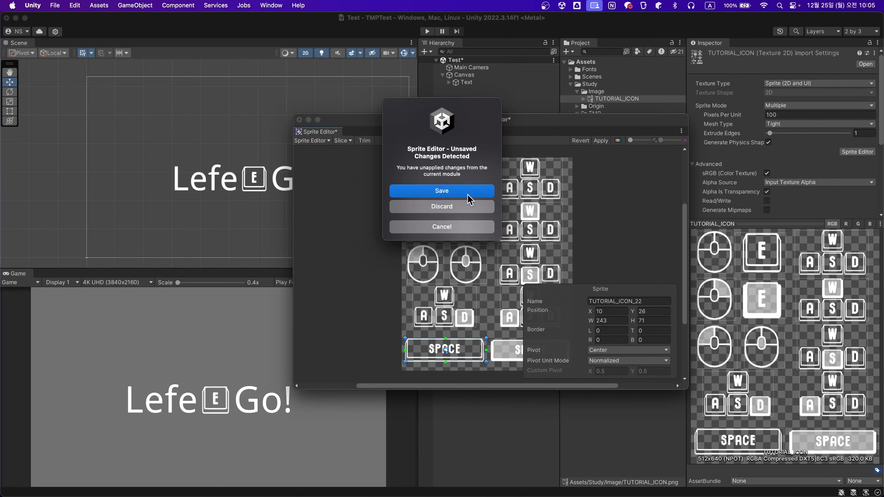
left_click(467, 205)
left_click(609, 223)
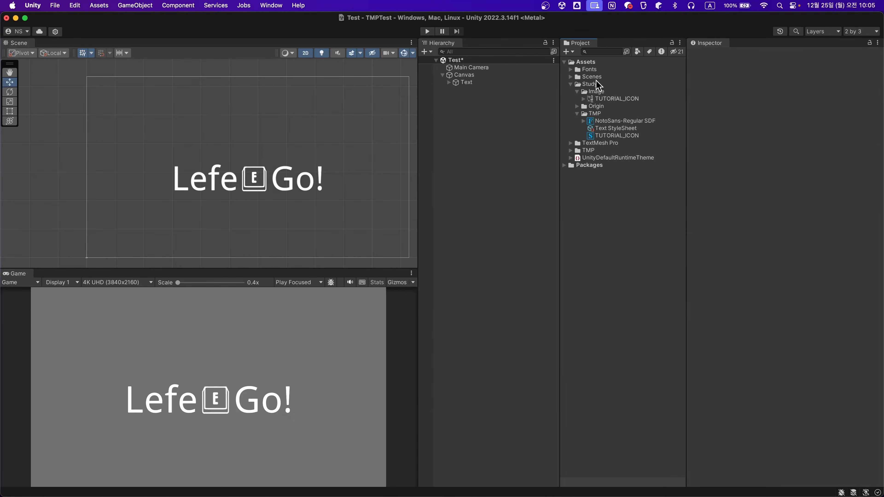
Create a TextMeshPro Sprite Asset from the TUTORIAL_ICON texture in the Image folder.
left_click(610, 101)
right_click(607, 102)
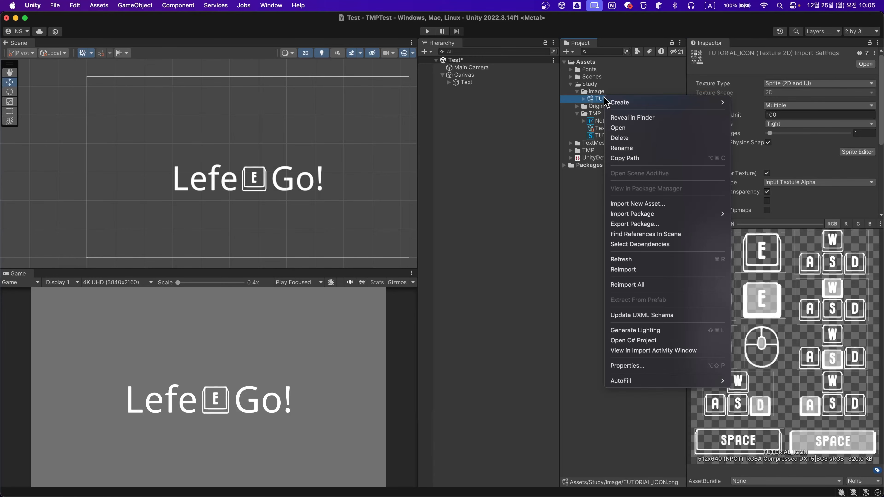
mouse_move(658, 104)
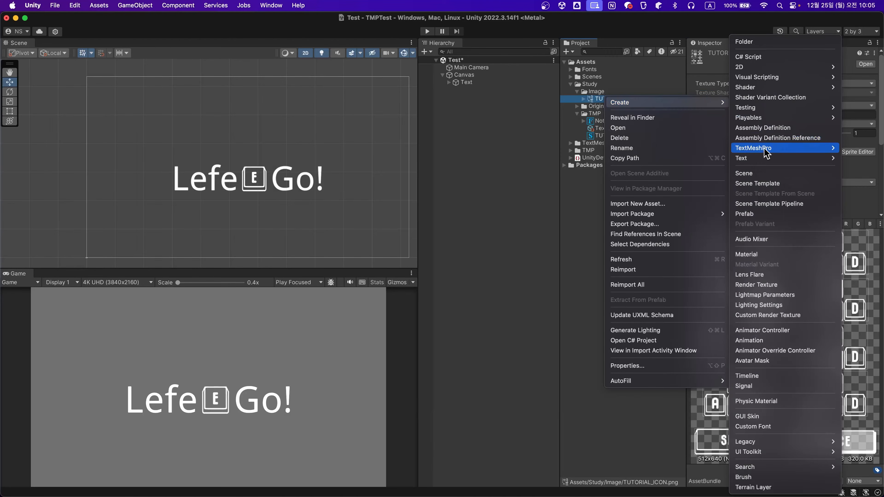
mouse_move(765, 154)
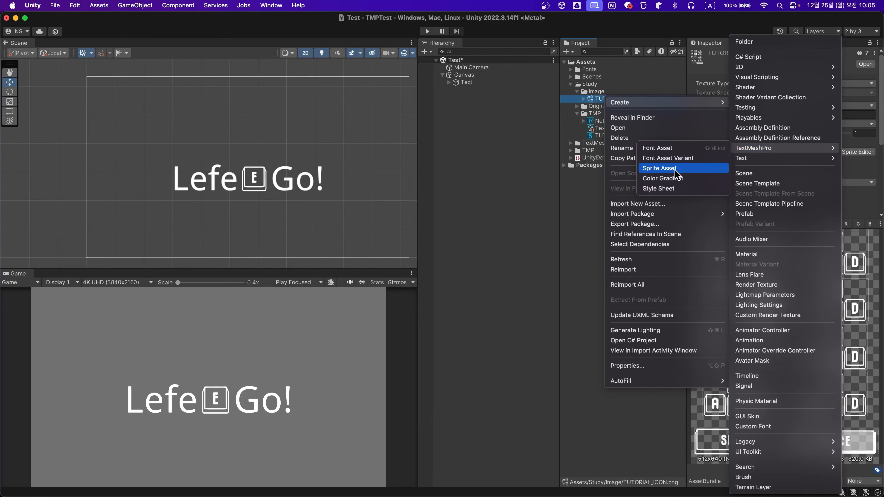
left_click(684, 170)
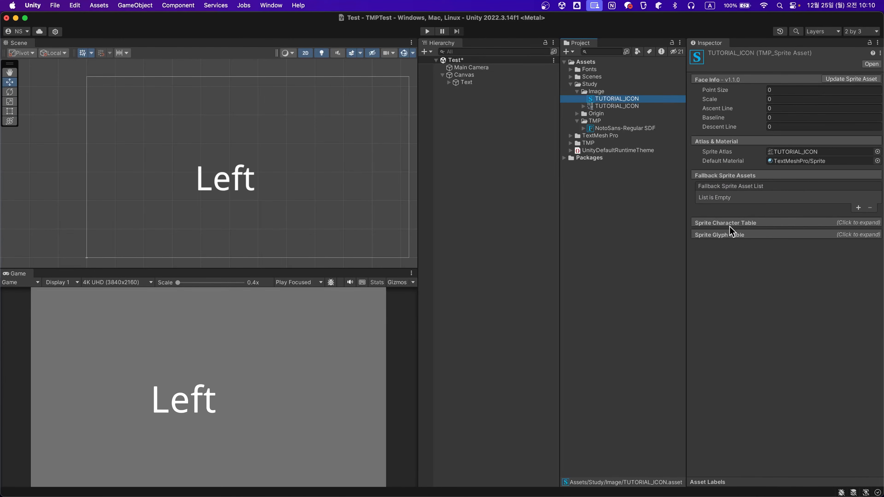
Expand the Sprite Character Table of the TUTORIAL_ICON sprite asset and look through its sprite entries.
left_click(726, 223)
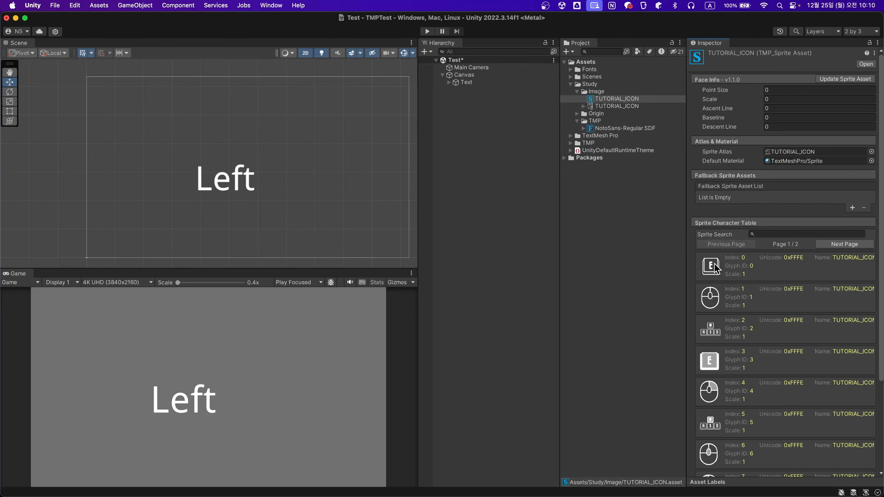
scroll(714, 284, "down", 2)
scroll(706, 248, "down", 4)
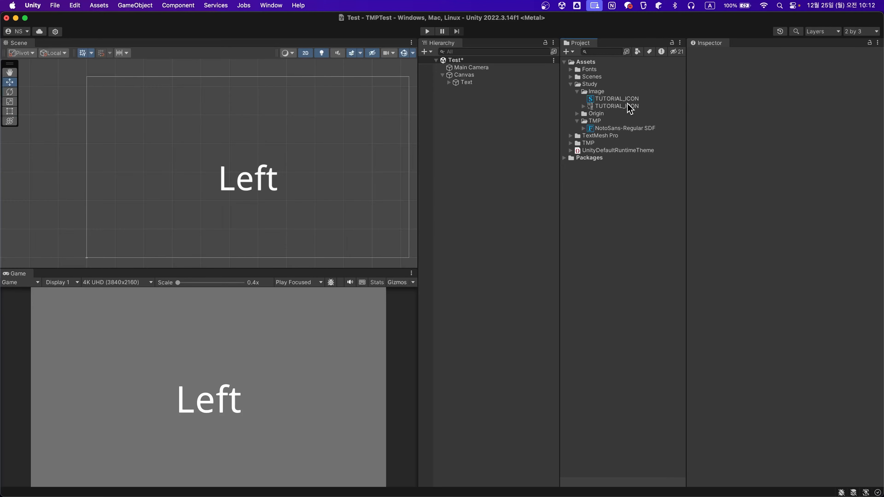
Assign the TUTORIAL_ICON sprite asset as the Sprite Asset in the Text object's Extra Settings.
left_click(473, 84)
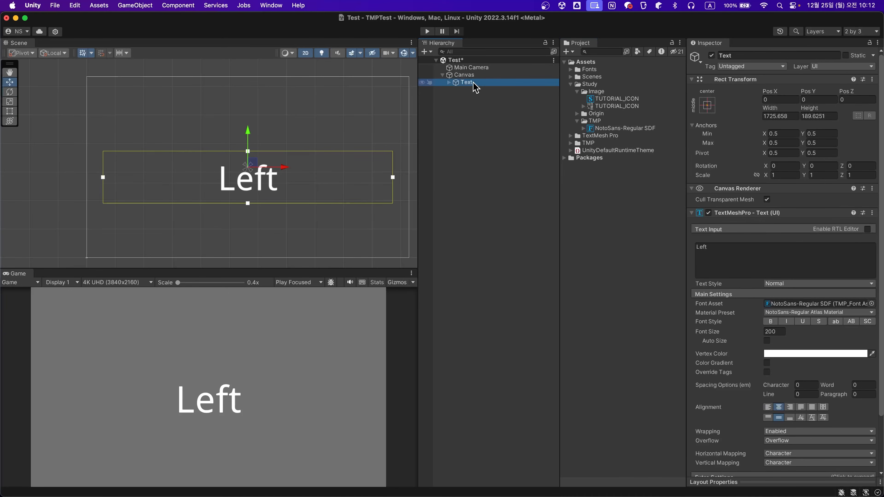
scroll(756, 434, "down", 3)
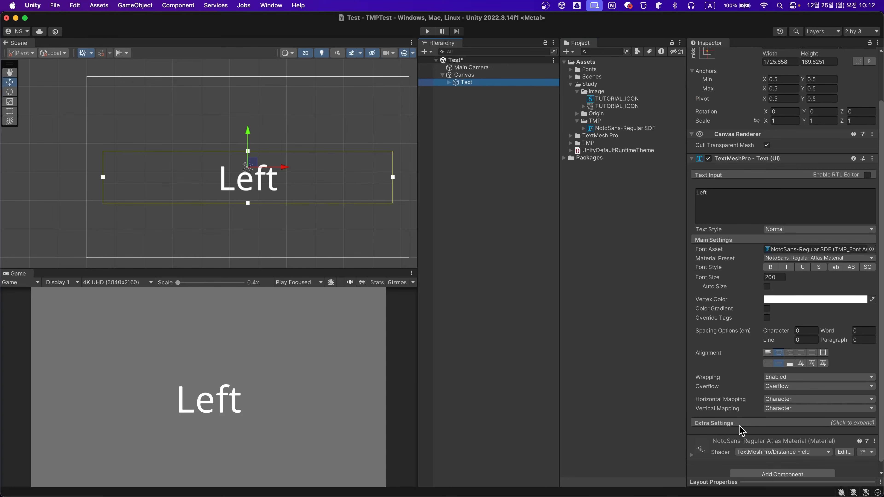
left_click(731, 429)
scroll(732, 430, "down", 6)
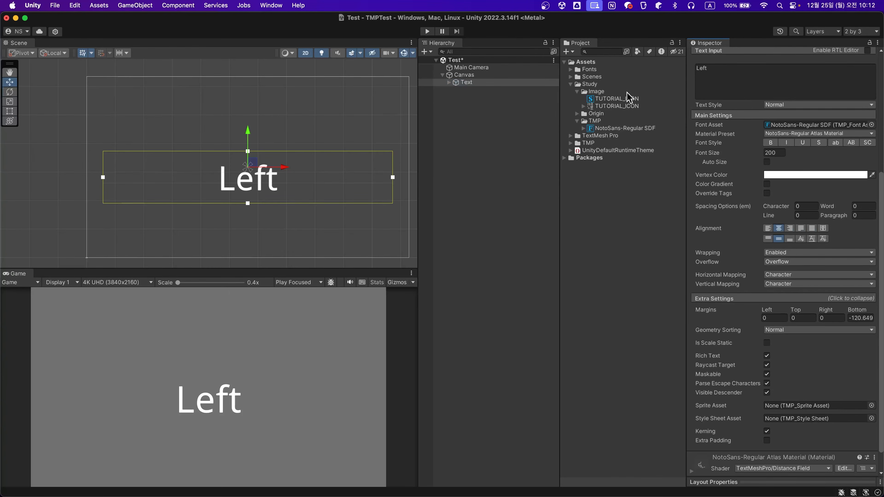
left_click_drag(612, 99, 764, 405)
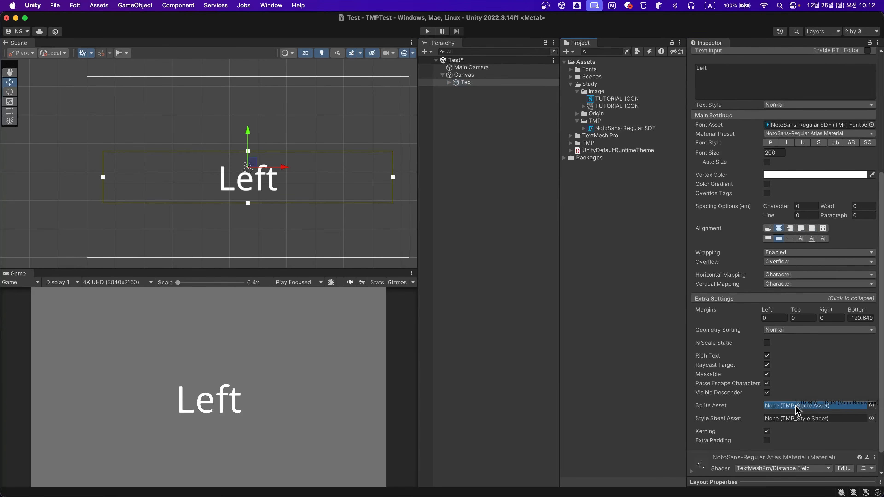
Append the tag <sprite=0> after "Left" in the Text object's text input.
scroll(784, 411, "up", 3)
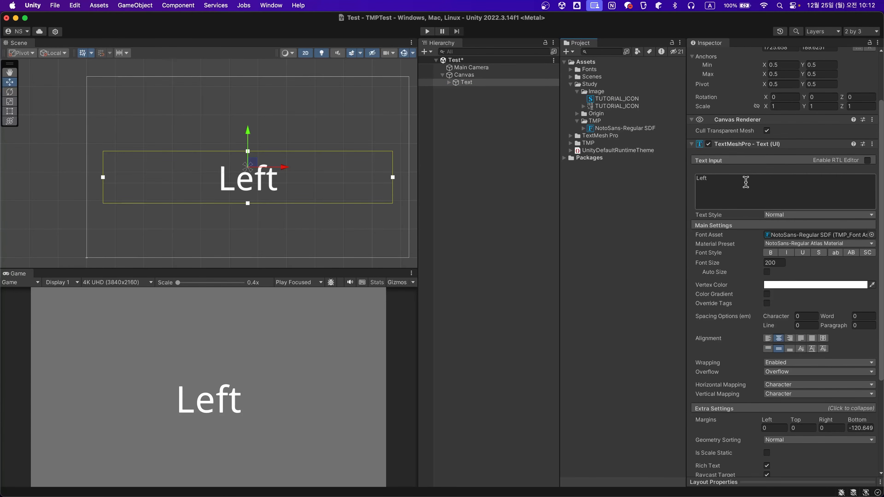
type("<")
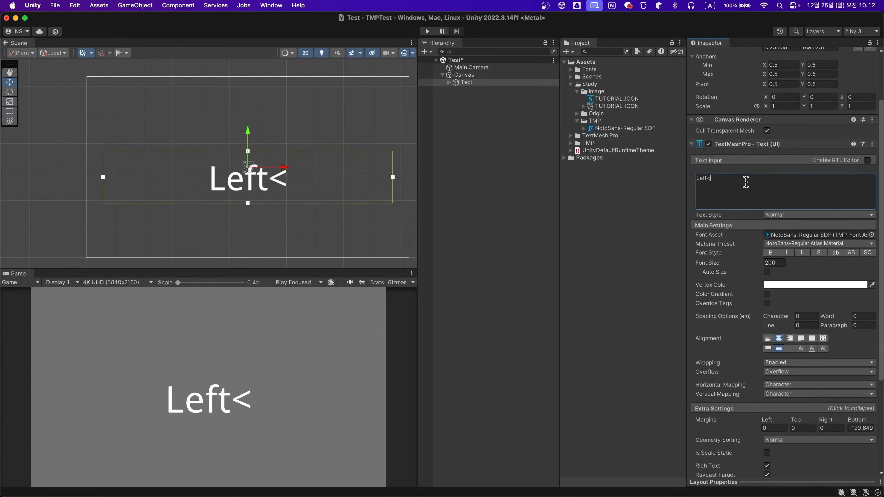
type("sprite")
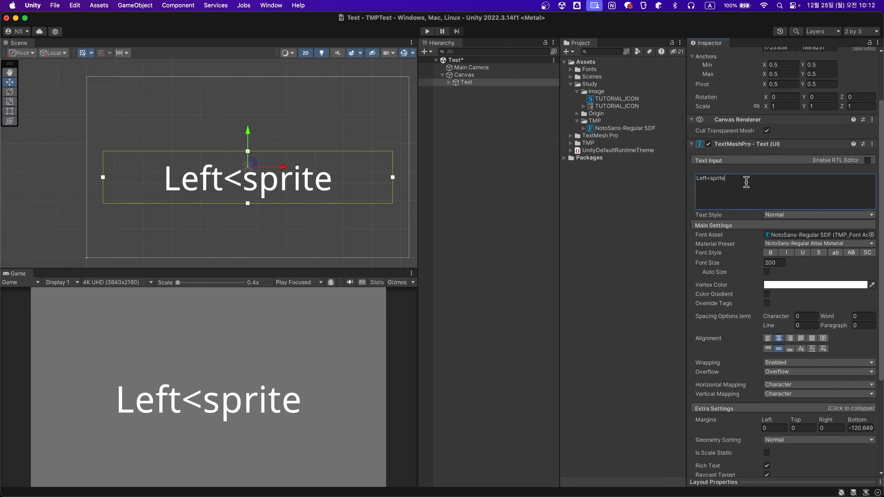
type("=")
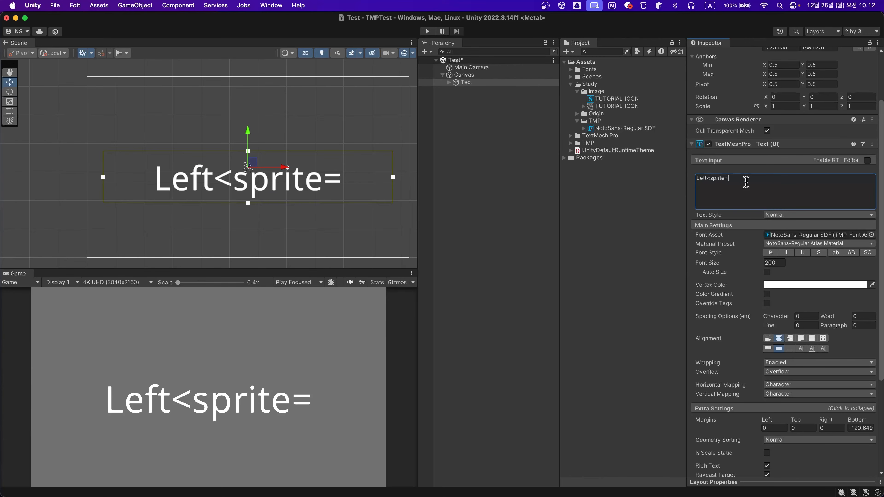
type("0")
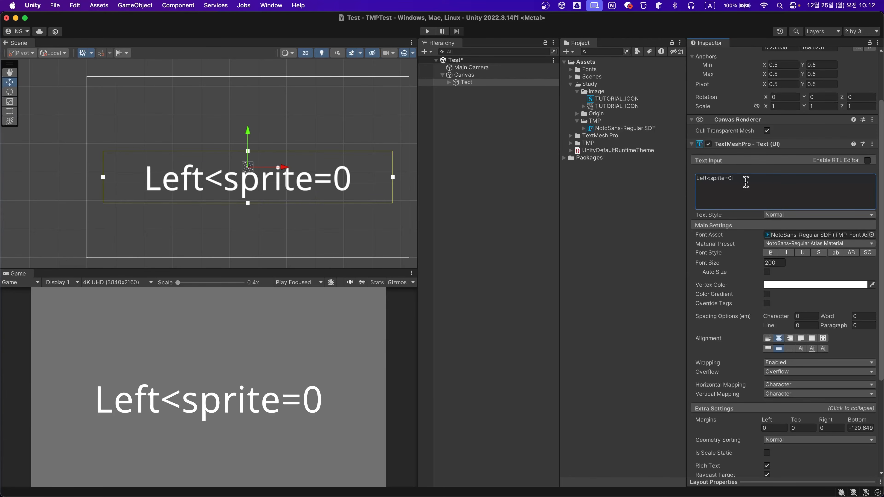
type(">")
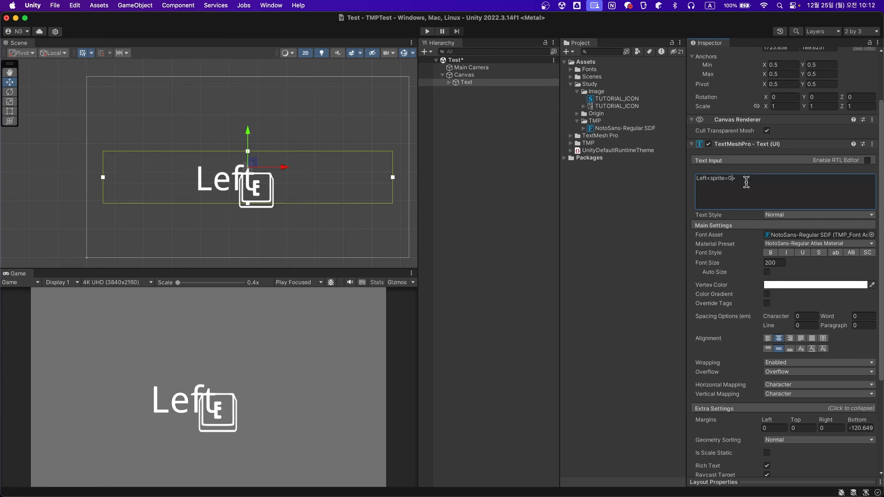
Try sprite indices 3 and 2 in the text's sprite tag, finishing with <sprite=1>.
key("BackSpace")
type("1")
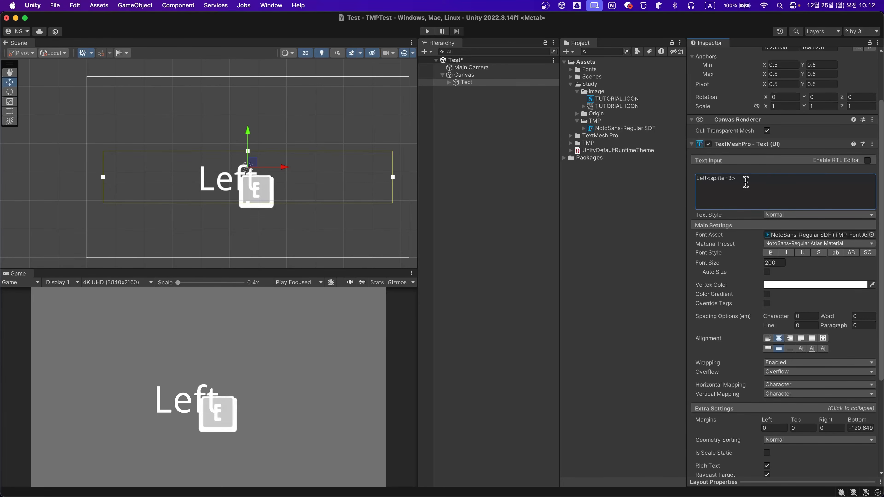
key("BackSpace")
type("3")
key("BackSpace")
type("2")
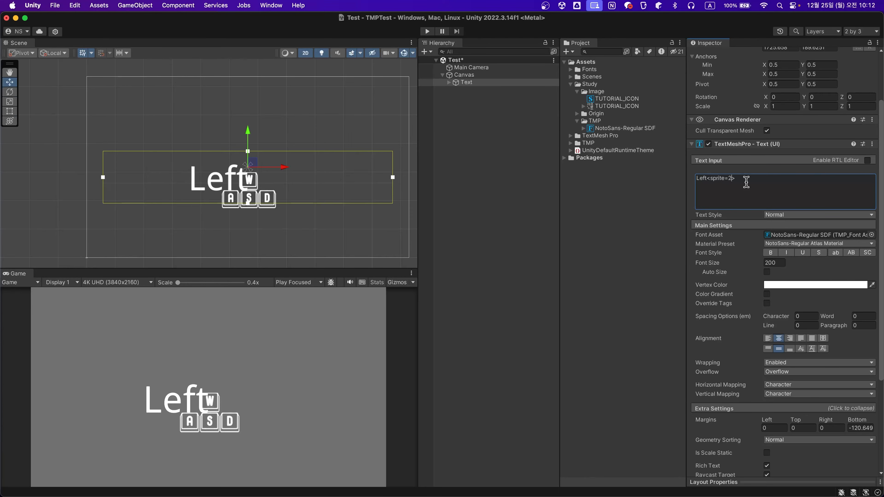
key("BackSpace")
type("1")
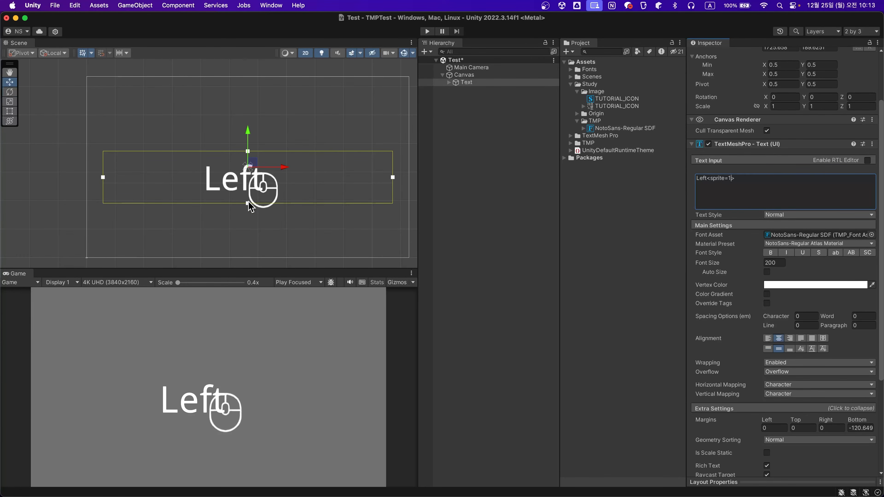
Move the mouse icon at index 1 up to index 0 in the TUTORIAL_ICON Sprite Character Table.
left_click(632, 99)
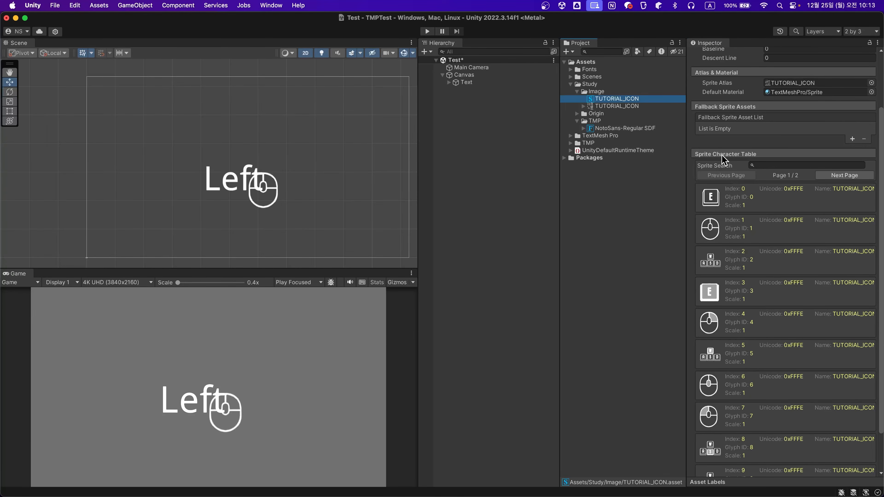
left_click(717, 233)
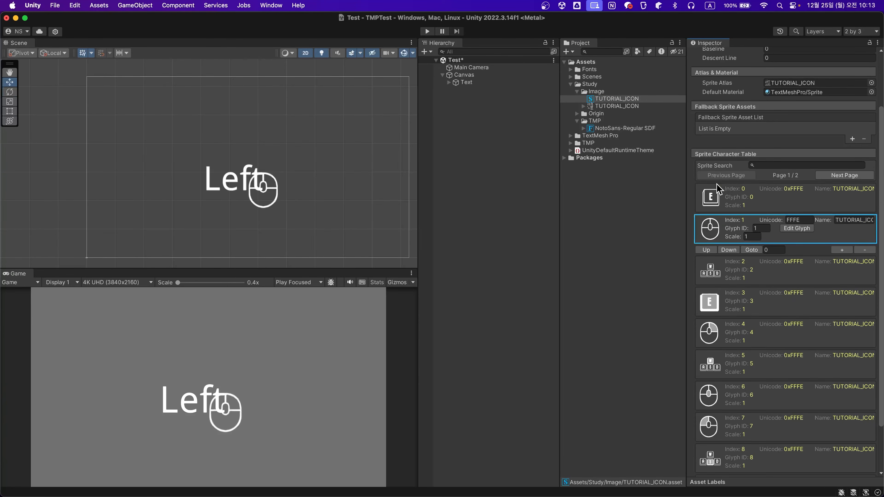
left_click(706, 250)
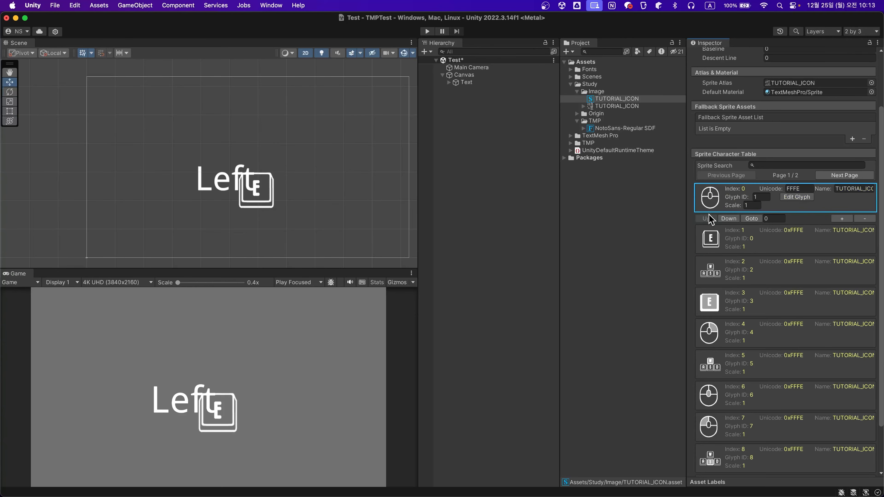
Scale the outlined E-key sprite at index 1 to 0.8 and set its glyph metrics to BX -3.9 and BY 95.56.
left_click(710, 243)
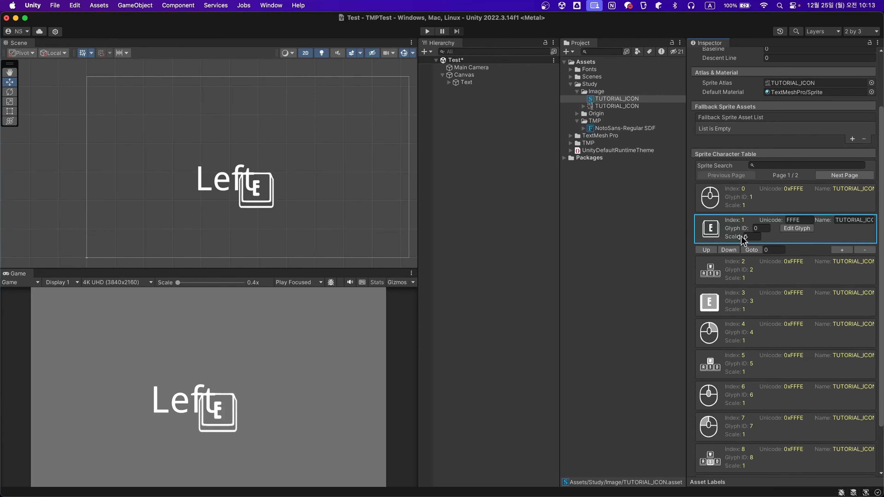
mouse_move(743, 239)
left_mouse_down()
mouse_move(732, 240)
mouse_move(741, 238)
left_mouse_up()
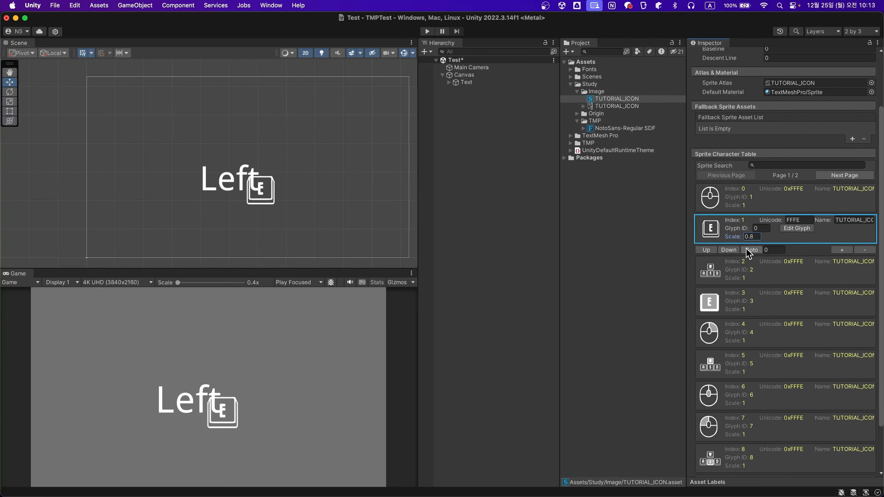
left_click(799, 231)
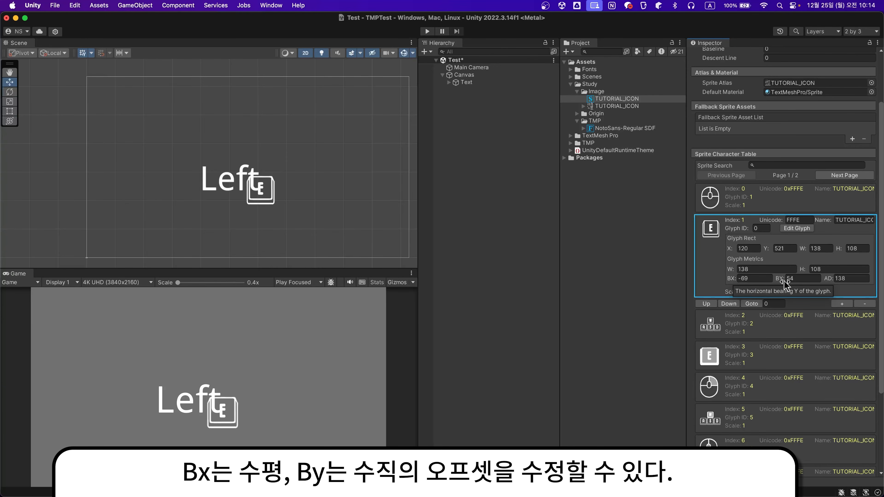
left_click_drag(785, 282, 779, 65)
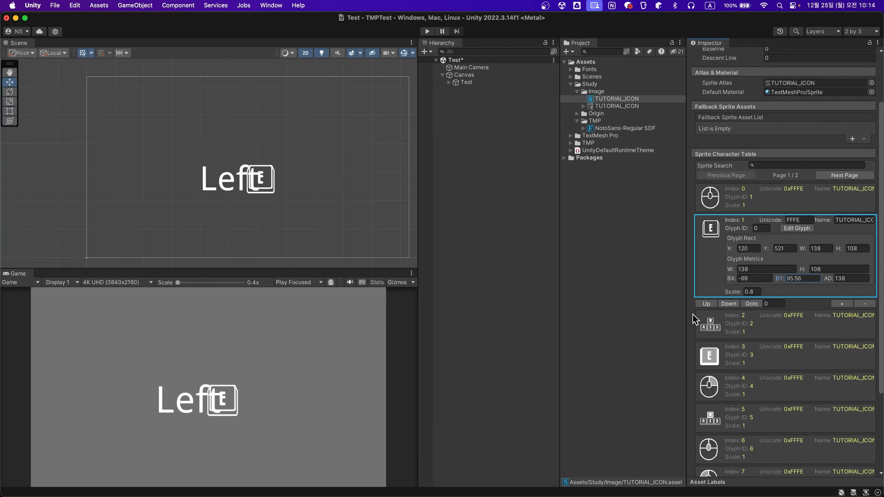
left_click(732, 281)
left_click_drag(732, 282, 871, 296)
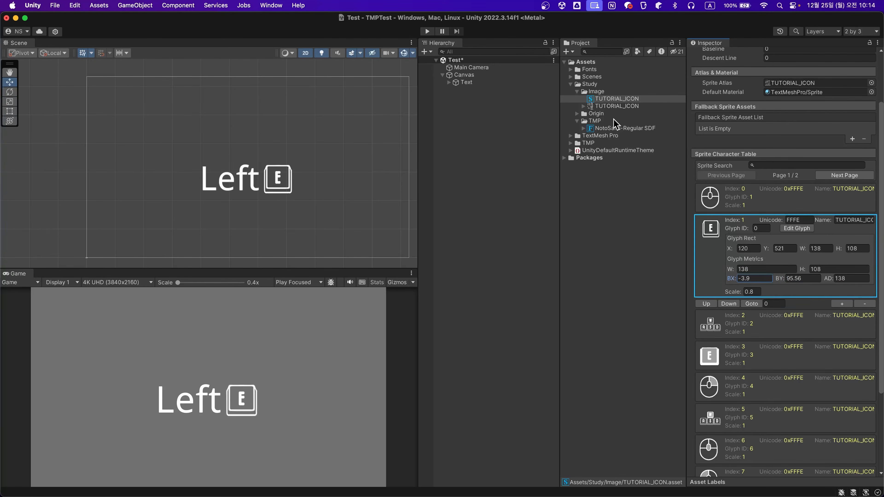
Append "this!" after the <sprite=1> tag in the Text object's text input.
left_click(484, 86)
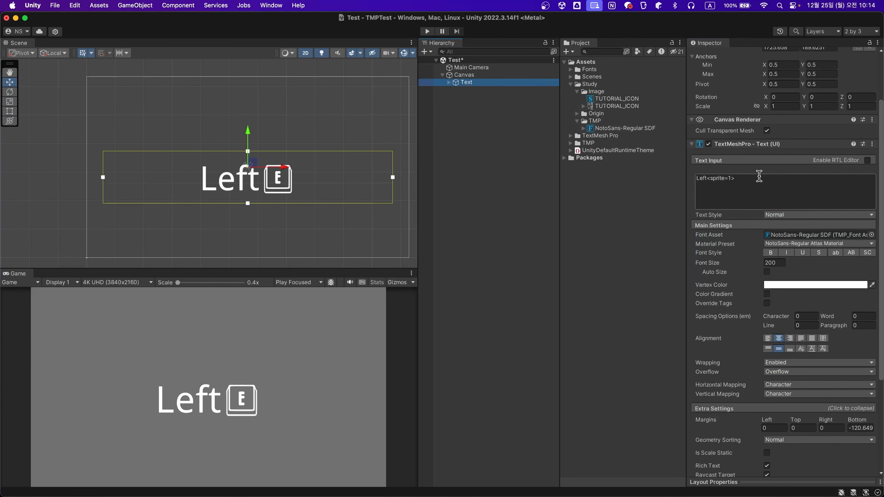
left_click(765, 181)
left_click(766, 182)
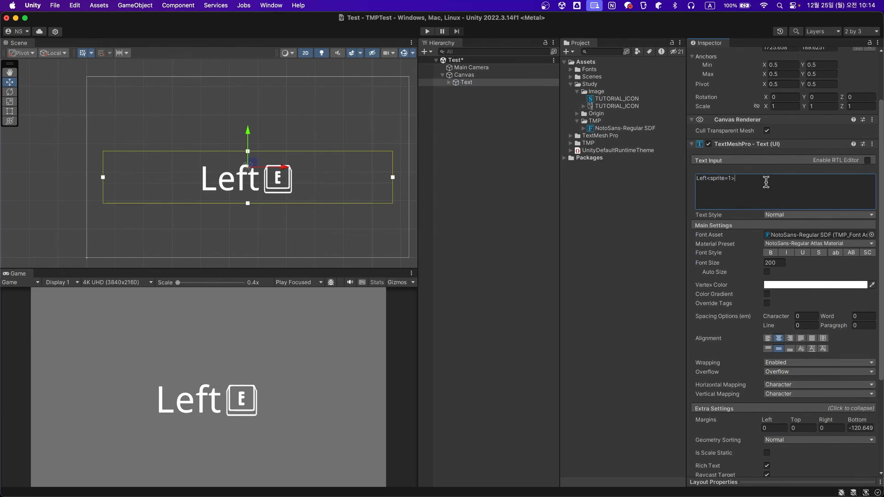
type("ooao")
key("BackSpace")
key("BackSpace")
key("BackSpace")
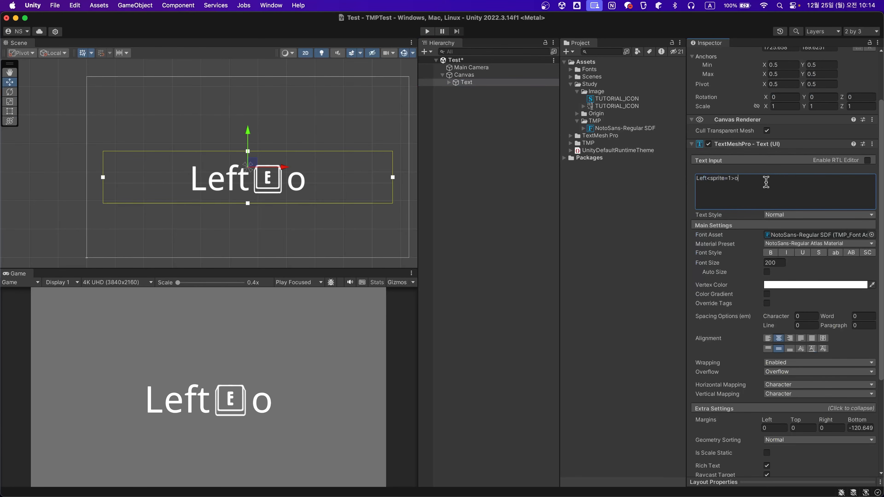
key("BackSpace")
type("this !")
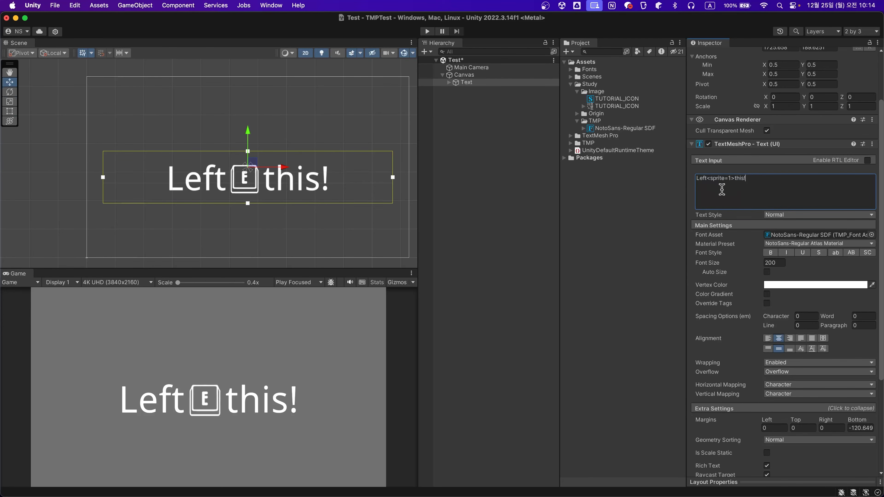
Create a TextMeshPro Style Sheet in the Study folder, keeping its default name.
left_click(602, 86)
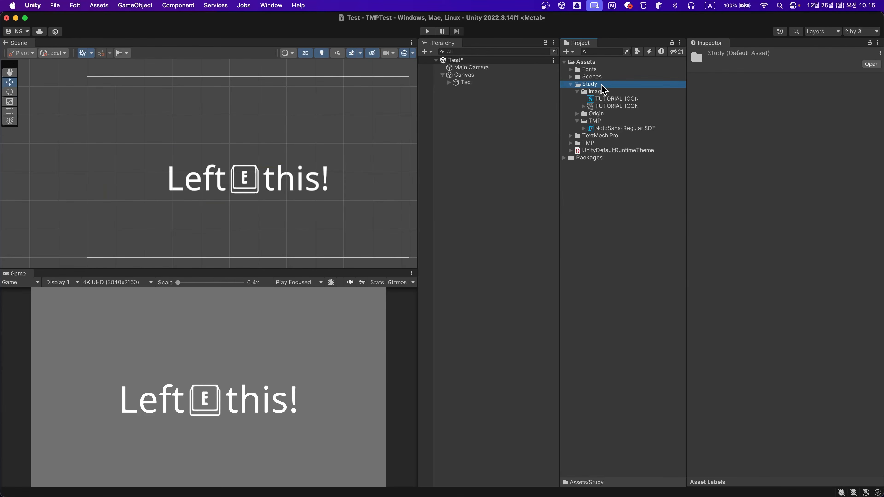
right_click(599, 85)
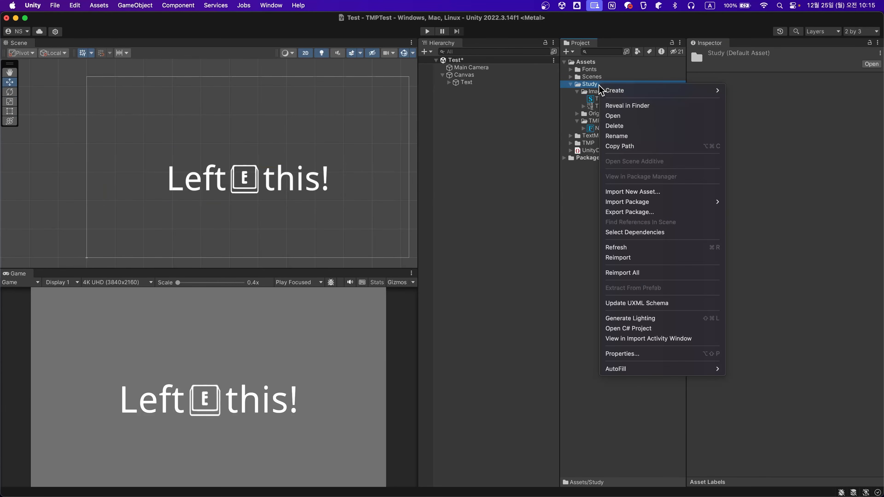
mouse_move(613, 90)
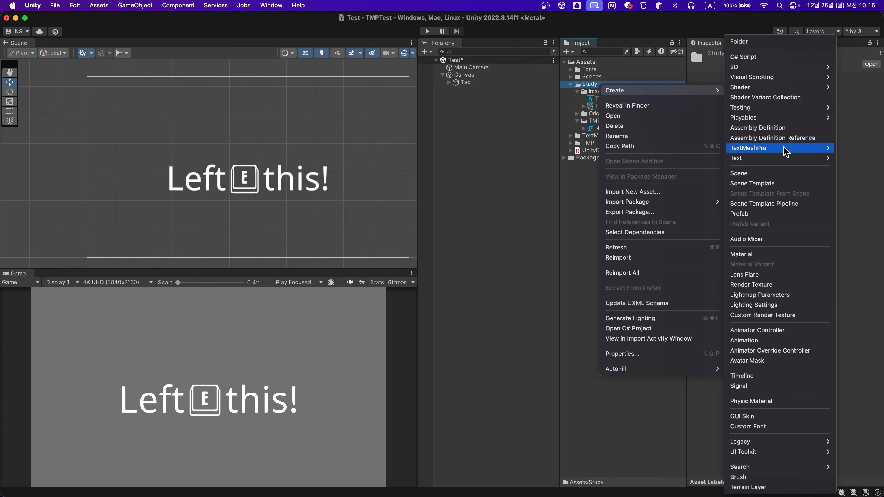
mouse_move(785, 152)
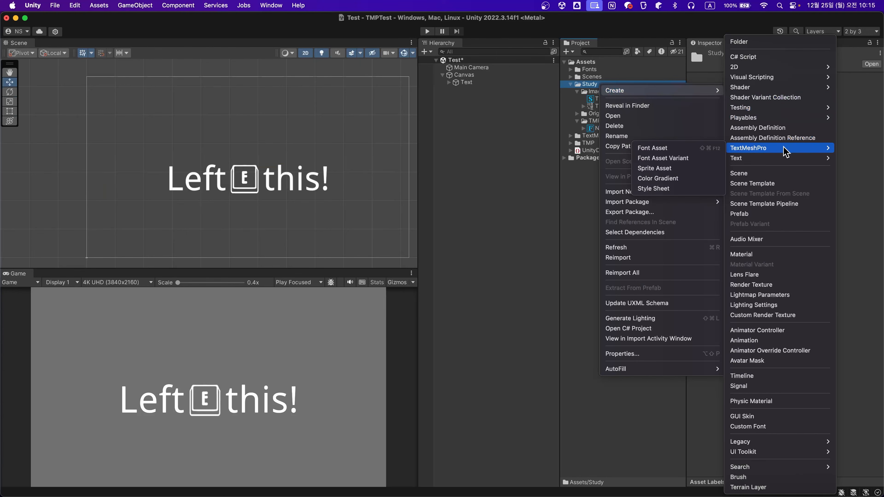
left_click(679, 192)
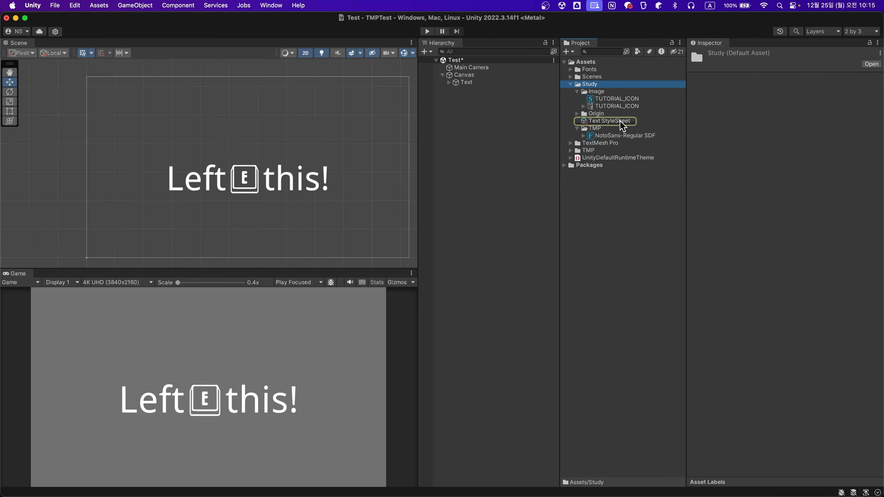
key("Return")
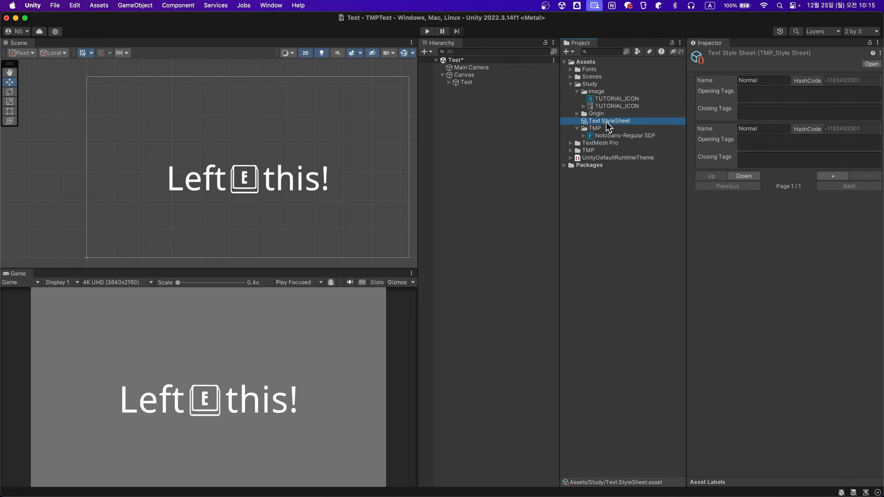
Name the first style entry in the Text StyleSheet "E".
left_click(771, 81)
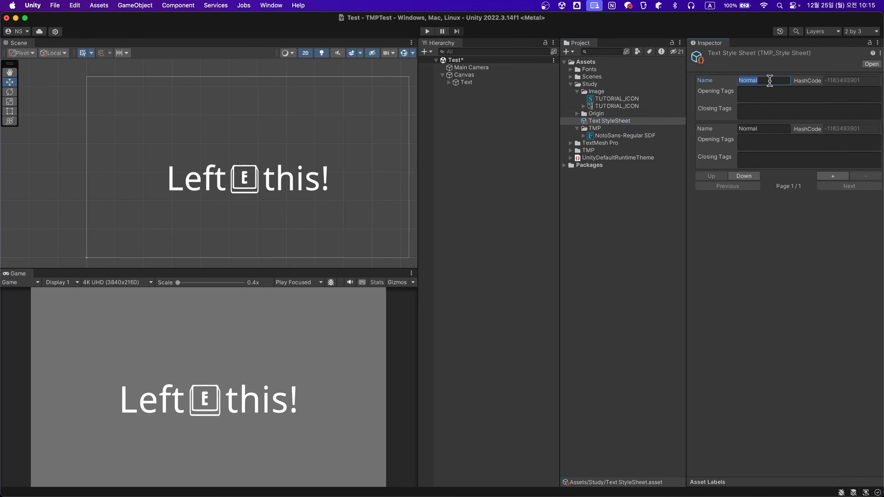
left_click(766, 129)
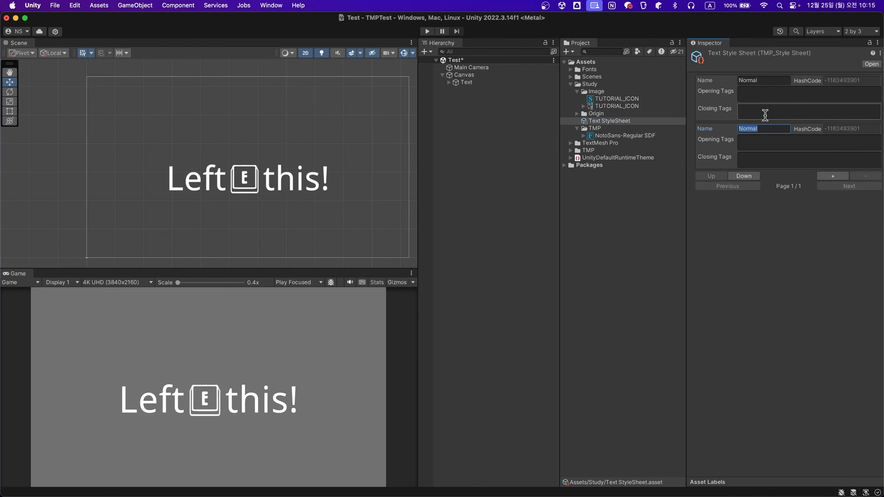
left_click(781, 80)
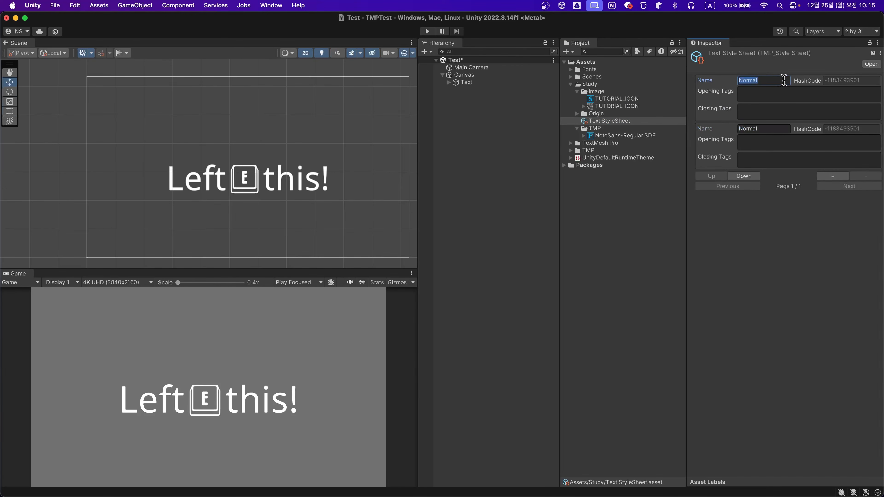
type("E")
left_click(775, 91)
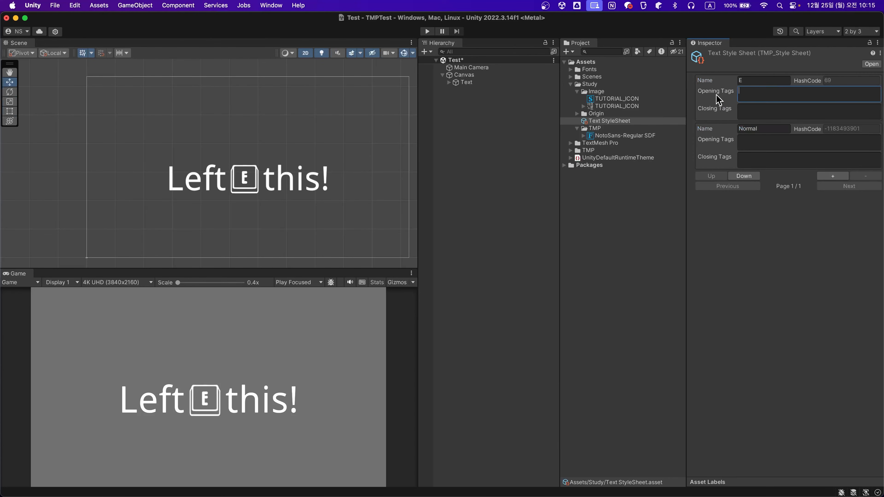
Copy the <sprite=1> tag from the Text object's text input into the E style's Opening Tags.
left_click(497, 83)
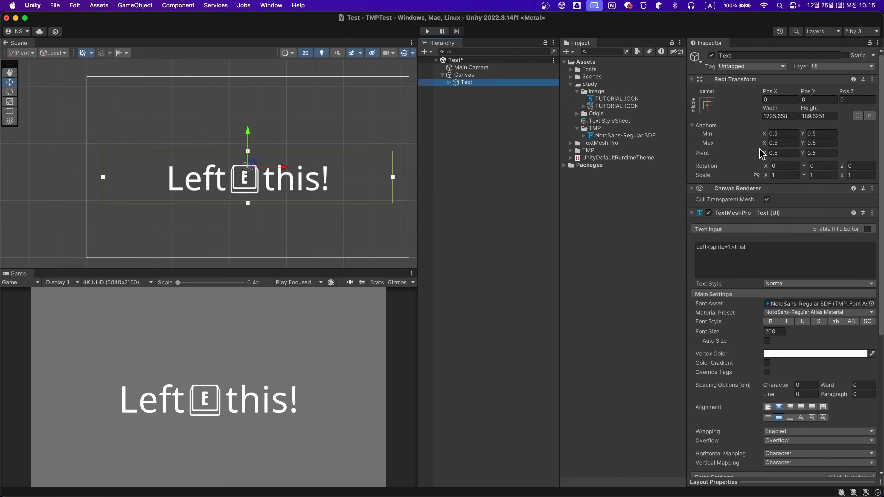
left_click_drag(708, 248, 733, 249)
key("super+c")
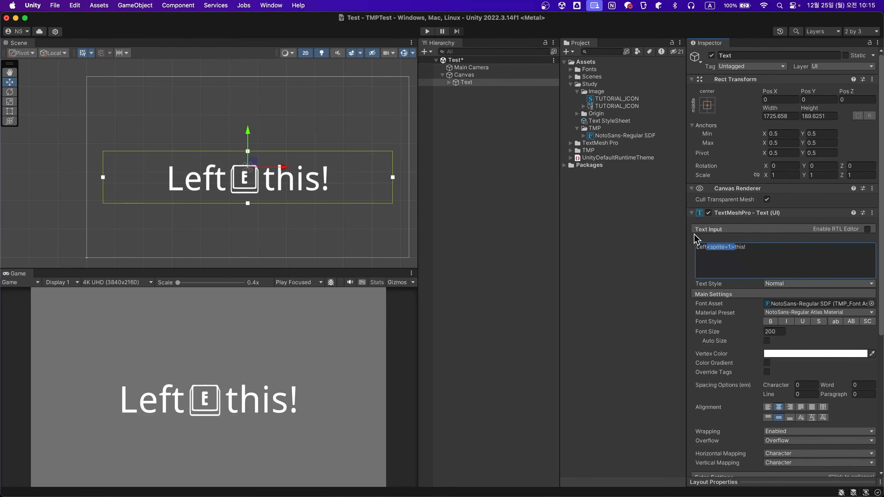
left_click(617, 122)
left_click(764, 94)
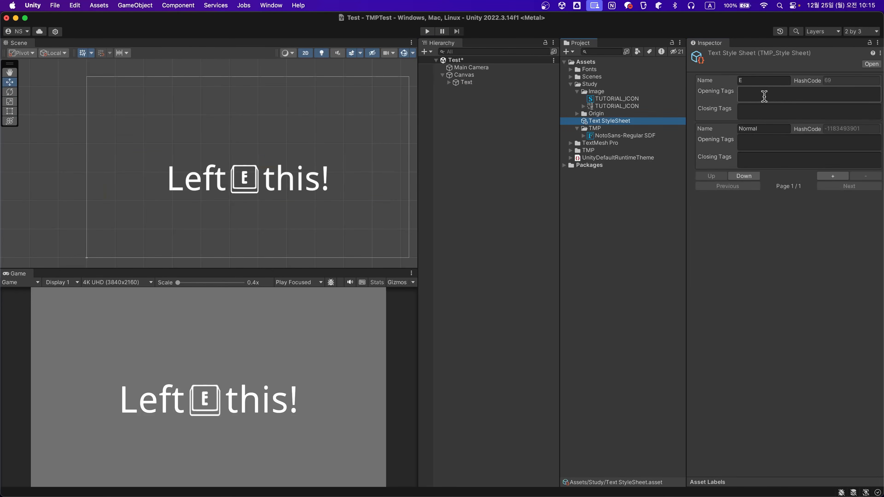
key("super+v")
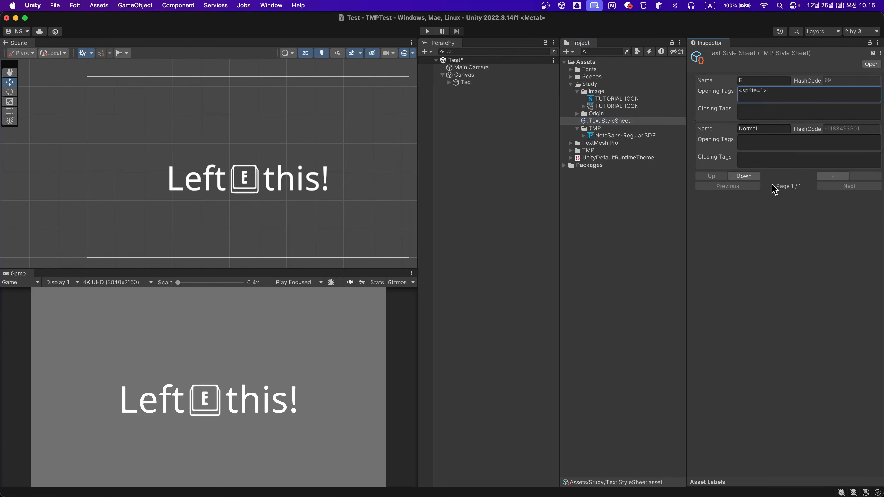
Assign the Text StyleSheet from the Study folder as the Text object's Style Sheet Asset.
left_click(486, 82)
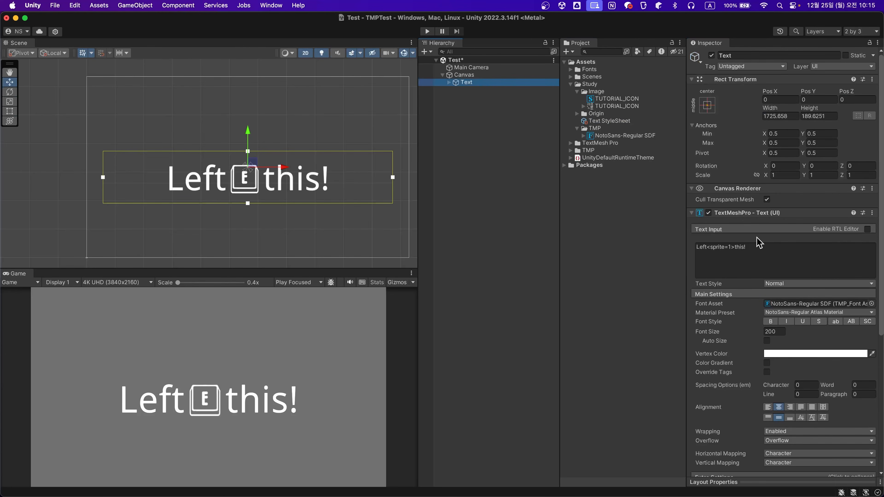
scroll(755, 242, "down", 10)
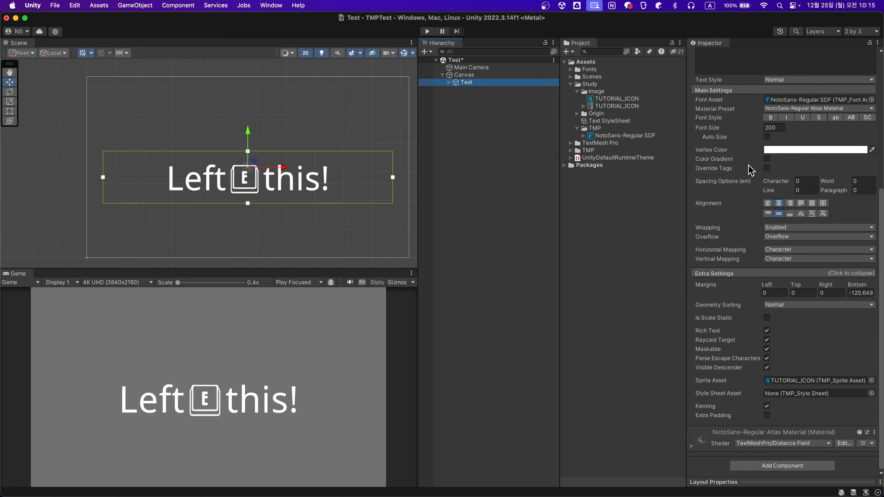
left_click_drag(598, 126, 782, 398)
Change the <sprite=1> tag in the Text object's text input to <style=E>.
scroll(780, 349, "up", 5)
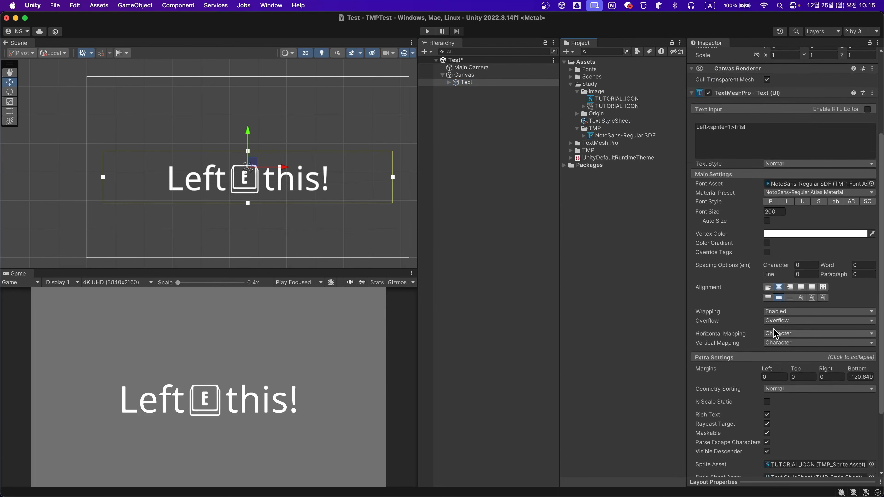
left_click(717, 180)
double_click(717, 180)
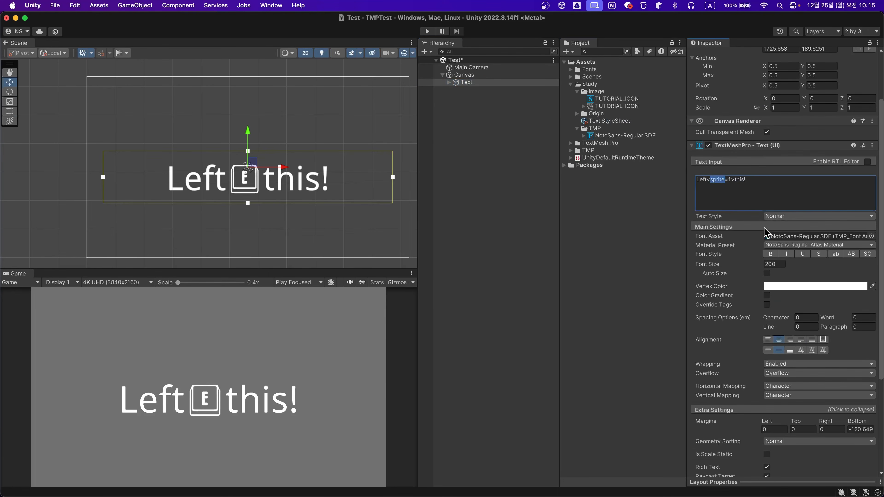
type("style")
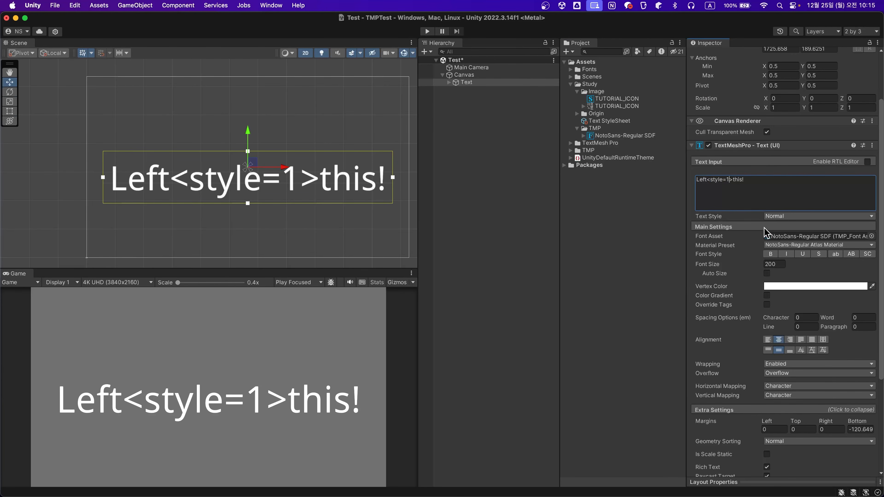
key("BackSpace")
type("E")
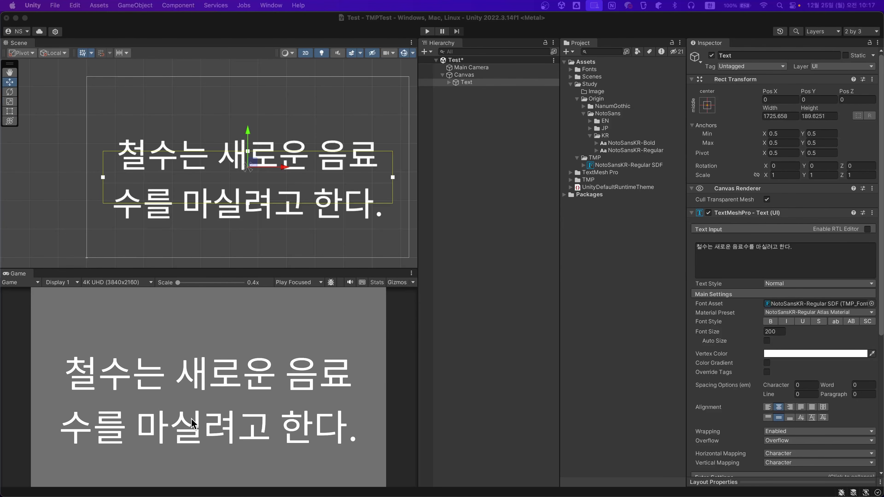
Enable Use Modern Line Breaking under Korean Language Options in the TextMesh Pro project settings and close the settings window.
left_click(74, 6)
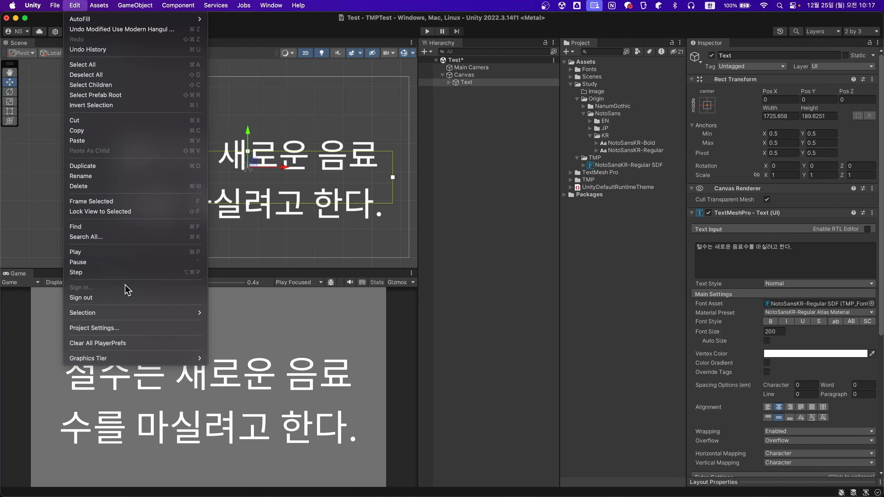
left_click(126, 335)
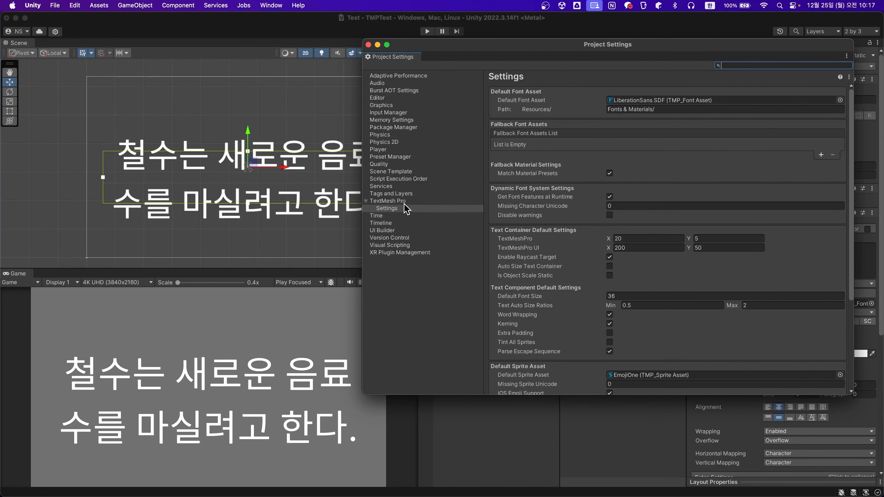
left_click(397, 202)
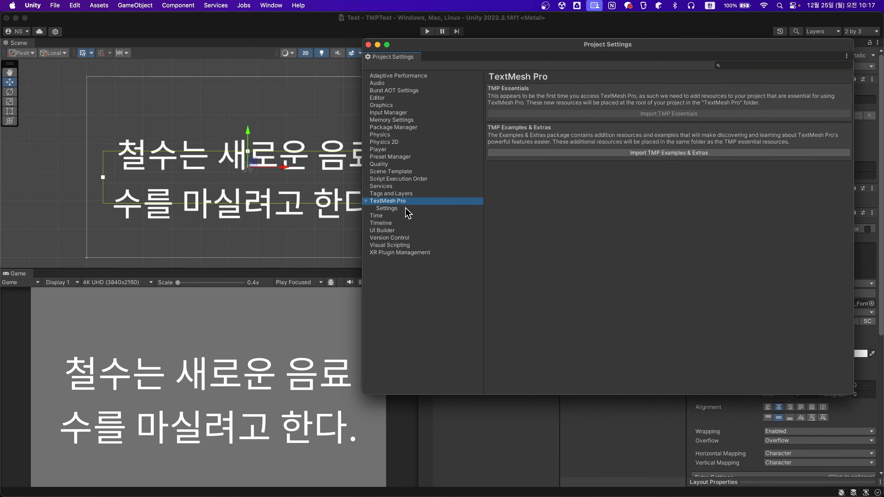
left_click(398, 210)
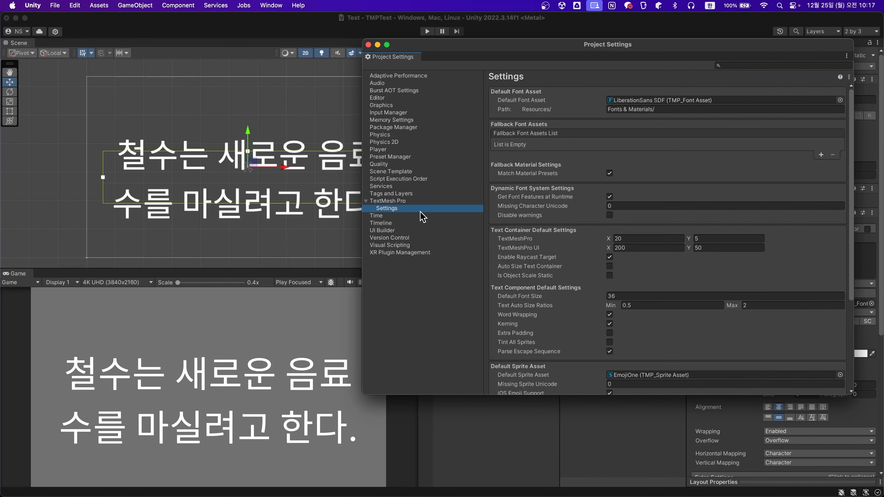
scroll(538, 205, "down", 5)
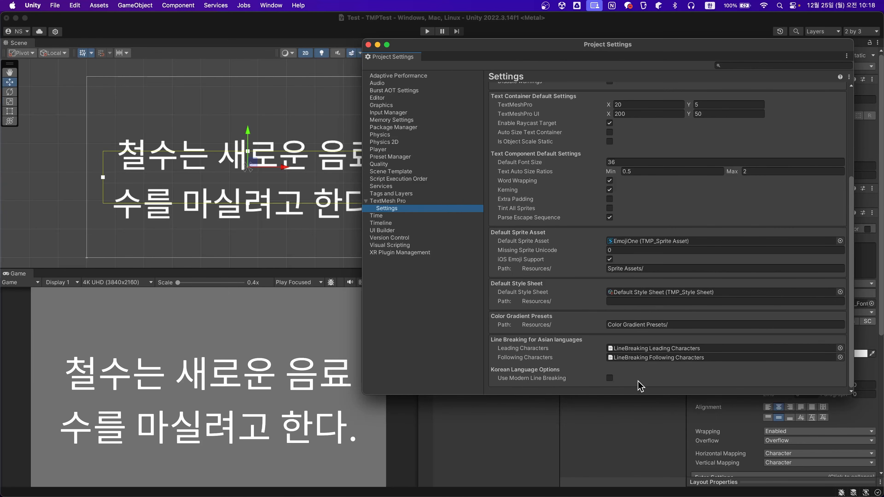
left_click(610, 378)
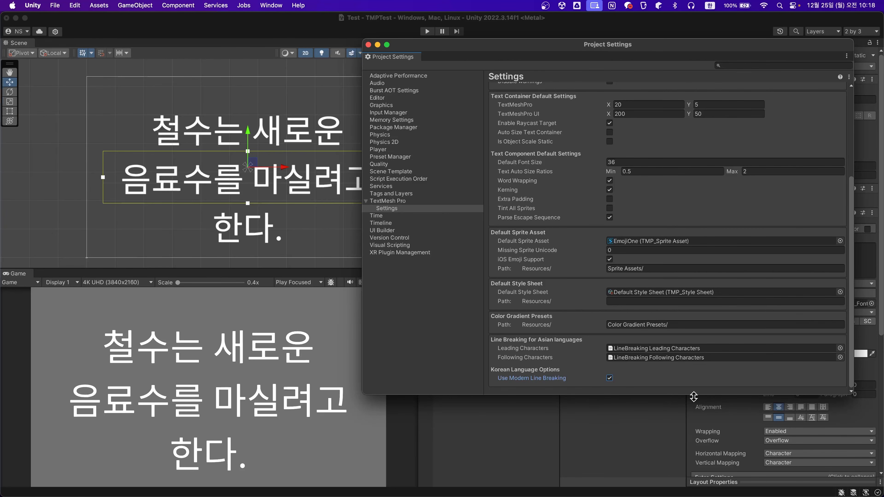
left_click(368, 45)
Replace the Text object's text with "영희는 우주에 가기 위해 음료수 사업 운동을 한다.".
left_click(839, 250)
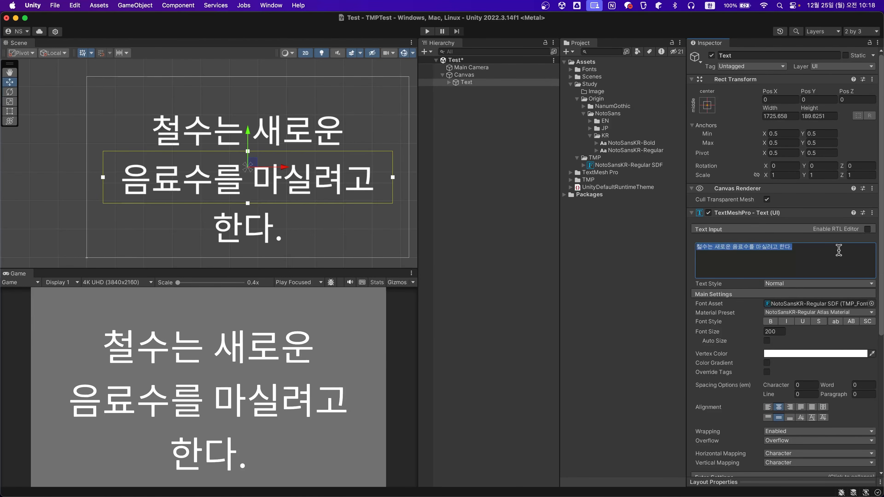
key("BackSpace")
type("영희는 우주에 가기 위해 음료수 사업 운동을 한다.")
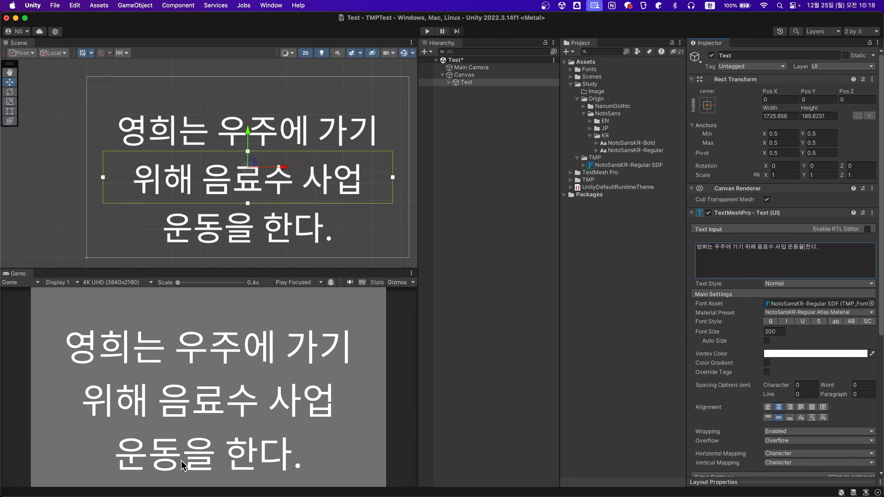
Switch Use Modern Line Breaking off and back on in the TextMesh Pro project settings to compare the Korean sentence's wrapping, and leave the settings.
left_click(77, 5)
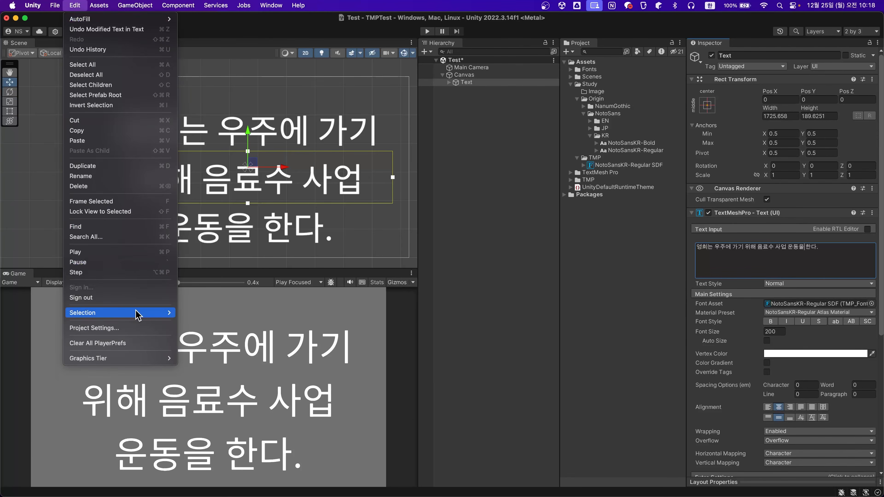
left_click(128, 327)
scroll(574, 313, "down", 5)
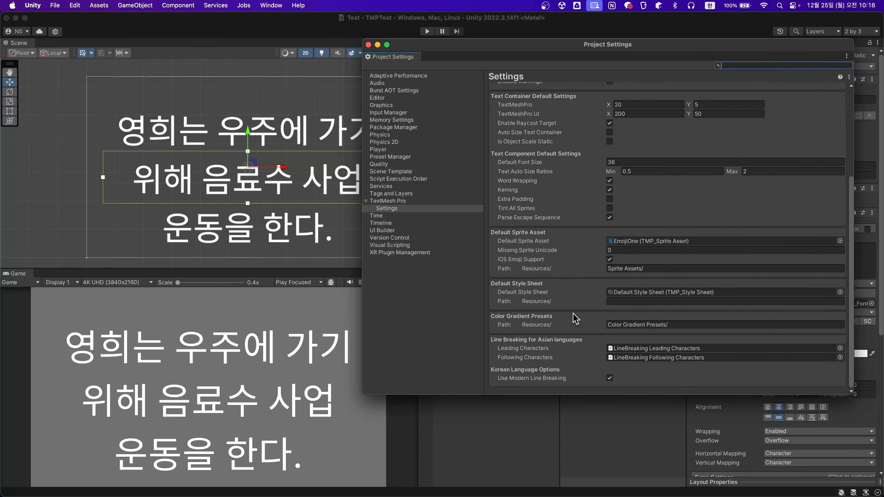
left_click(610, 378)
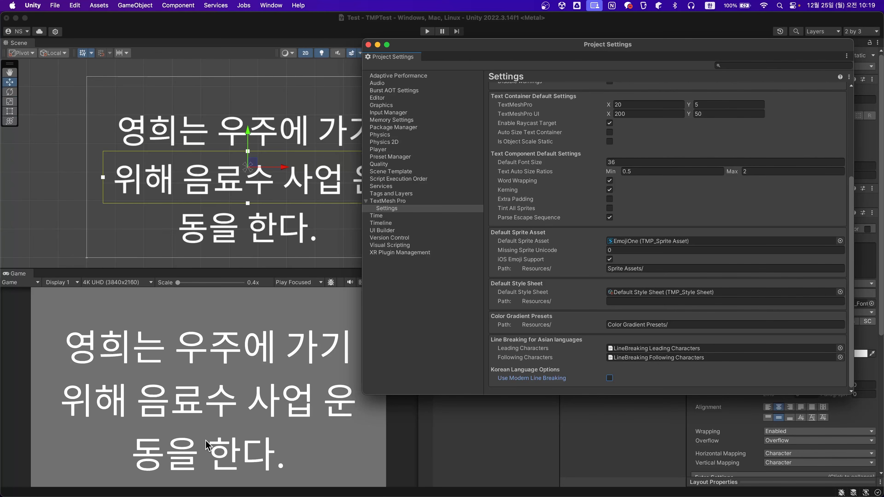
left_click(609, 378)
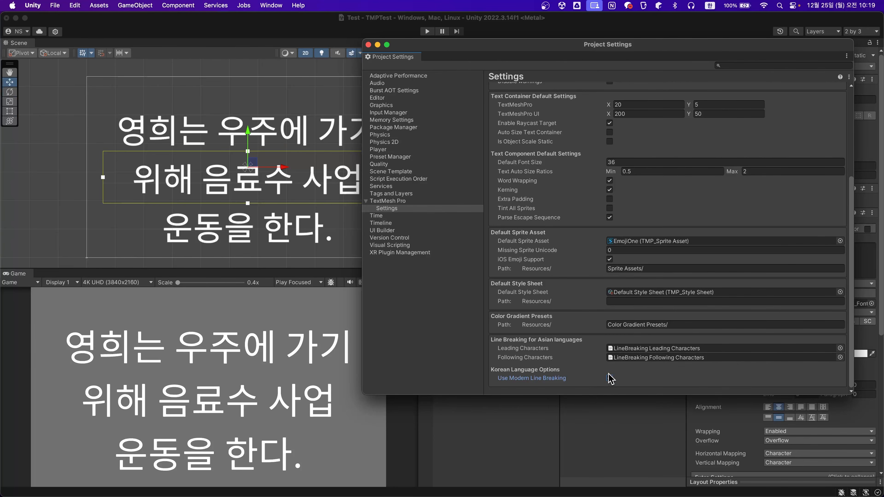
left_click(432, 36)
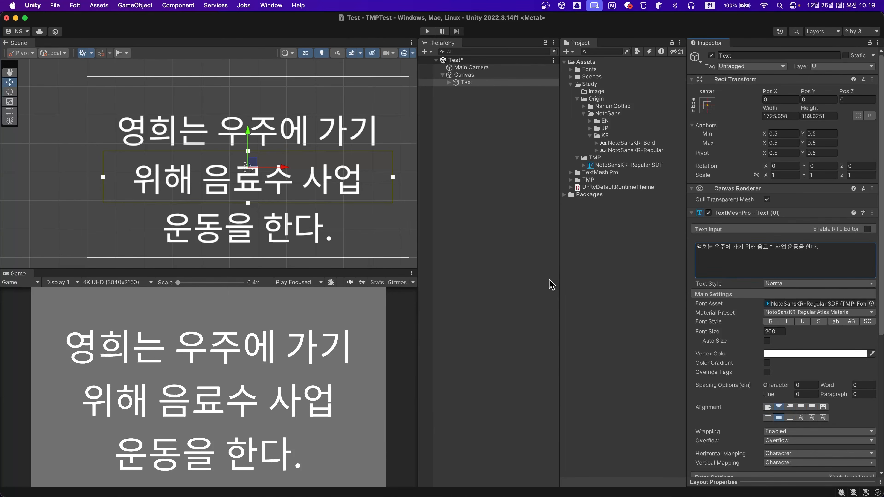